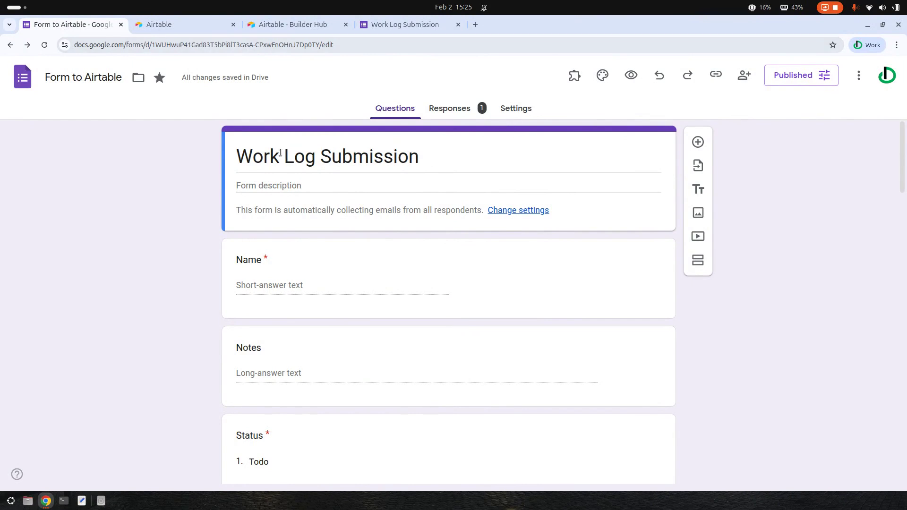
Switch to Airtable and open the Projects base to view its Work Log table.
click(173, 22)
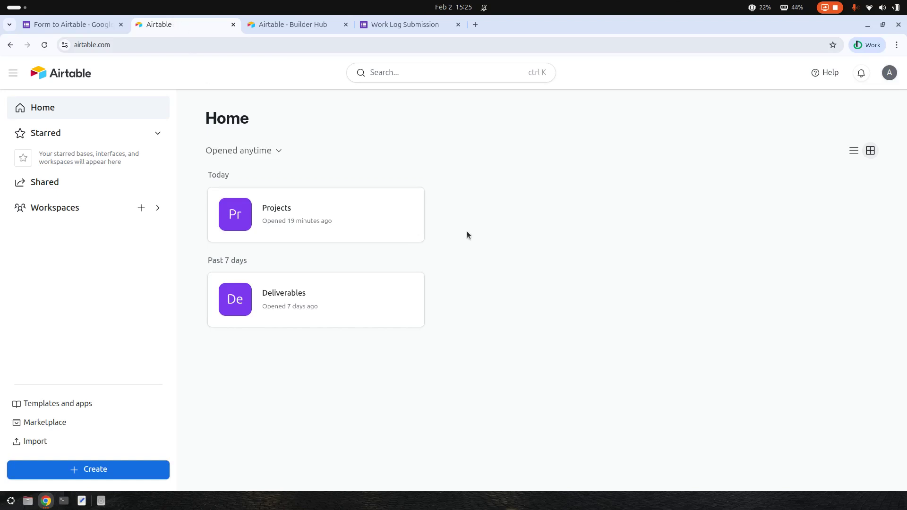
click(296, 213)
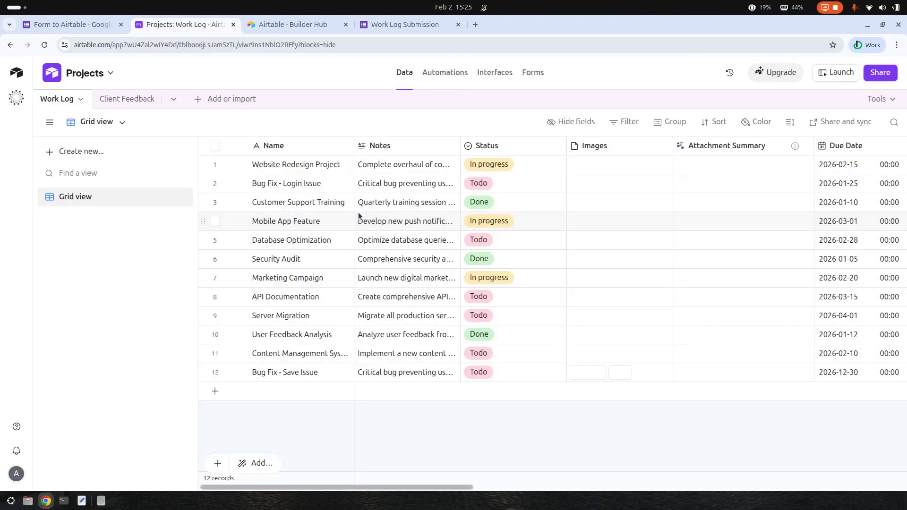
mouse_move(339, 490)
mouse_down()
mouse_move(552, 504)
mouse_move(804, 502)
mouse_move(338, 501)
mouse_up()
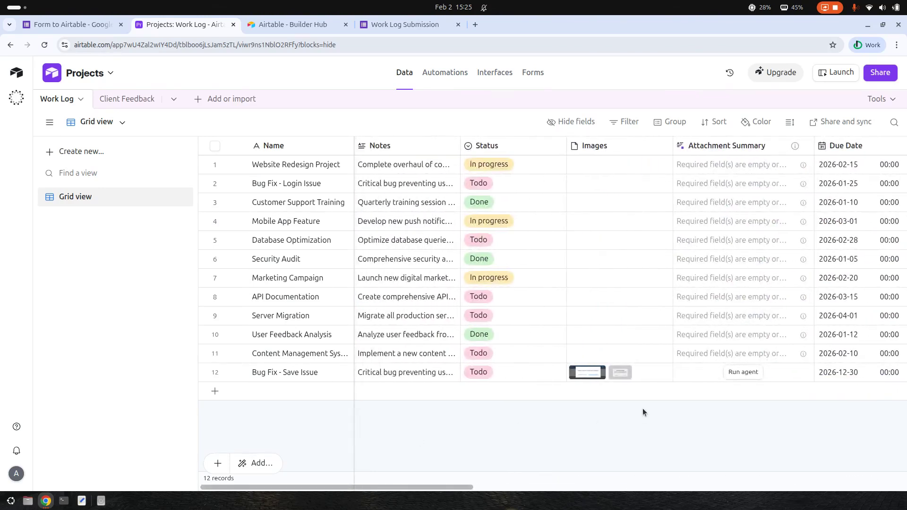
Switch to Google Forms and review all the questions of the Work Log Submission form, from Name to Satisfaction Rating.
click(58, 25)
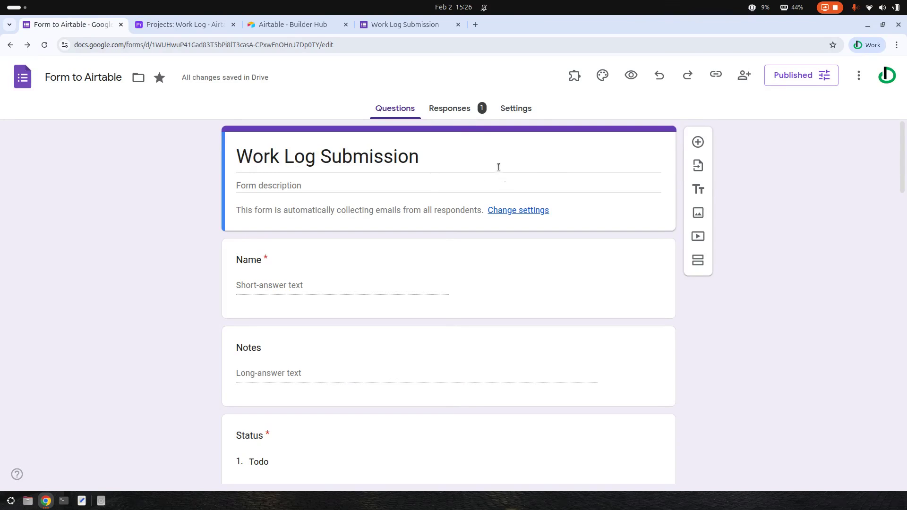
scroll(577, 228, down, 2)
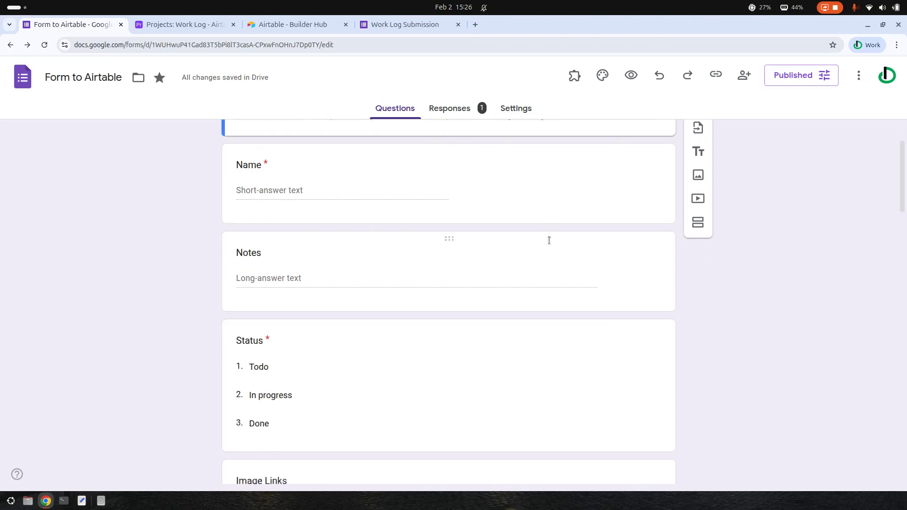
scroll(582, 261, down, 5)
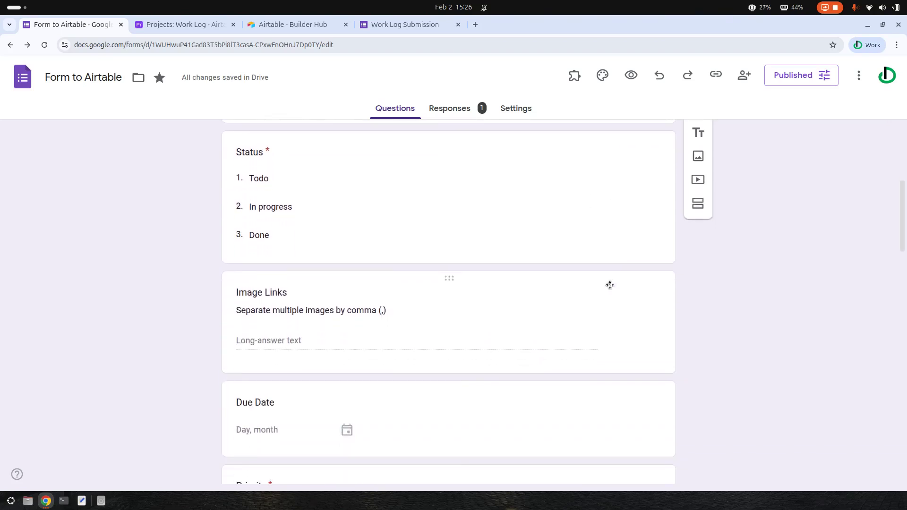
scroll(609, 285, down, 5)
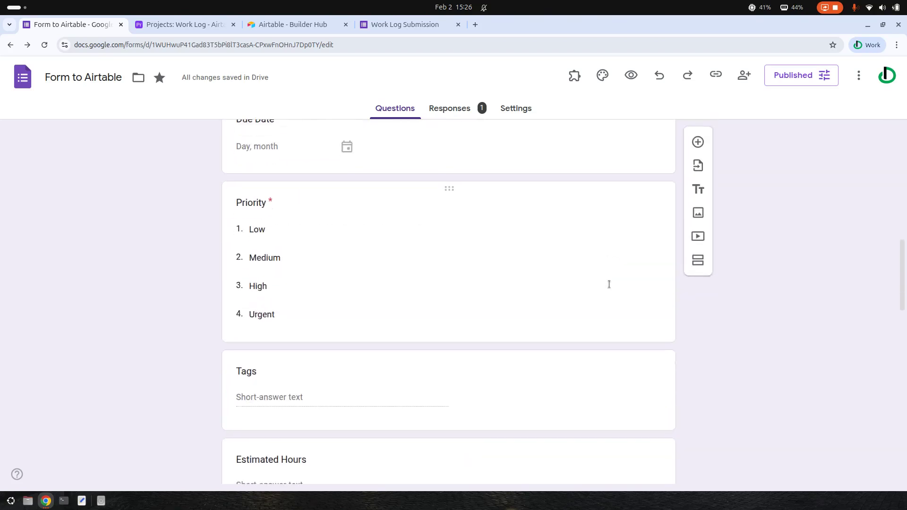
scroll(620, 289, down, 2)
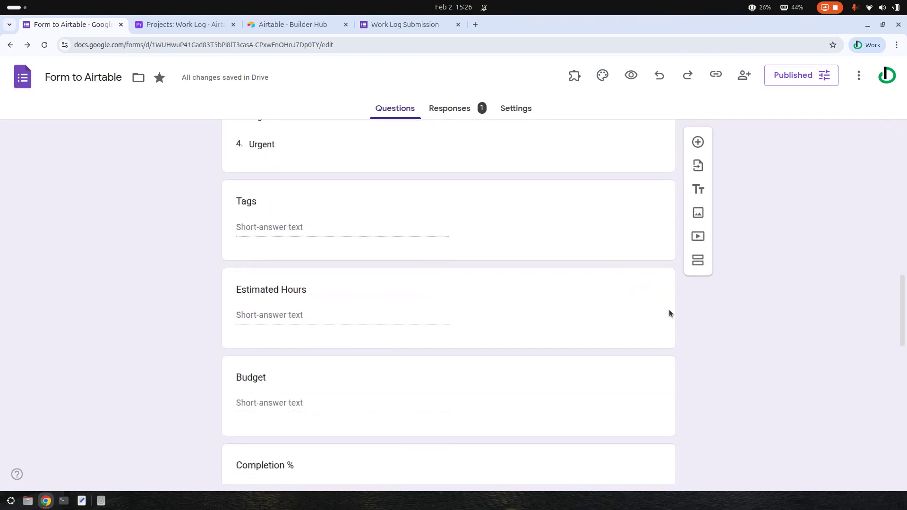
scroll(693, 330, down, 5)
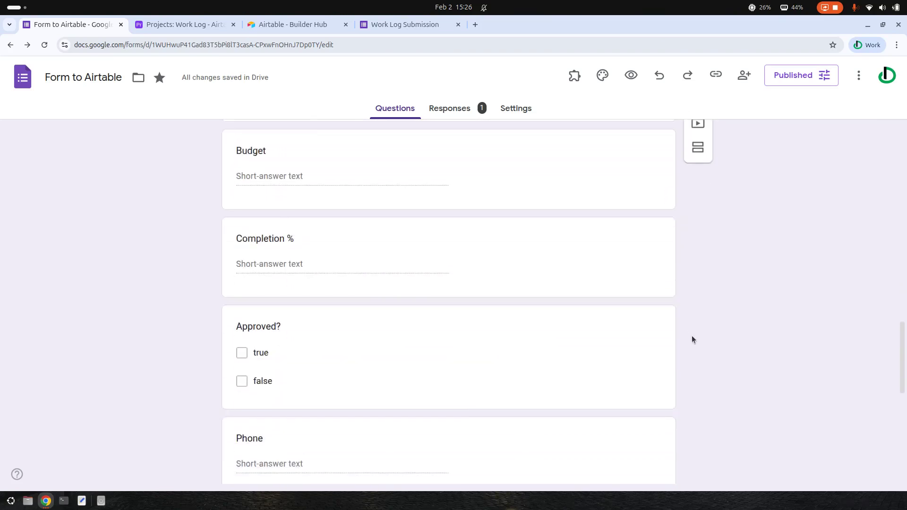
scroll(699, 344, down, 1)
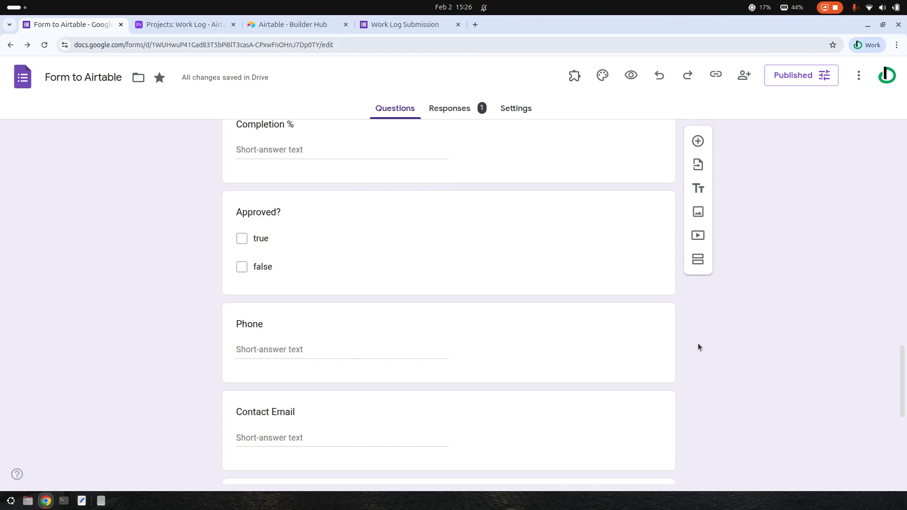
scroll(704, 350, down, 2)
scroll(699, 364, down, 2)
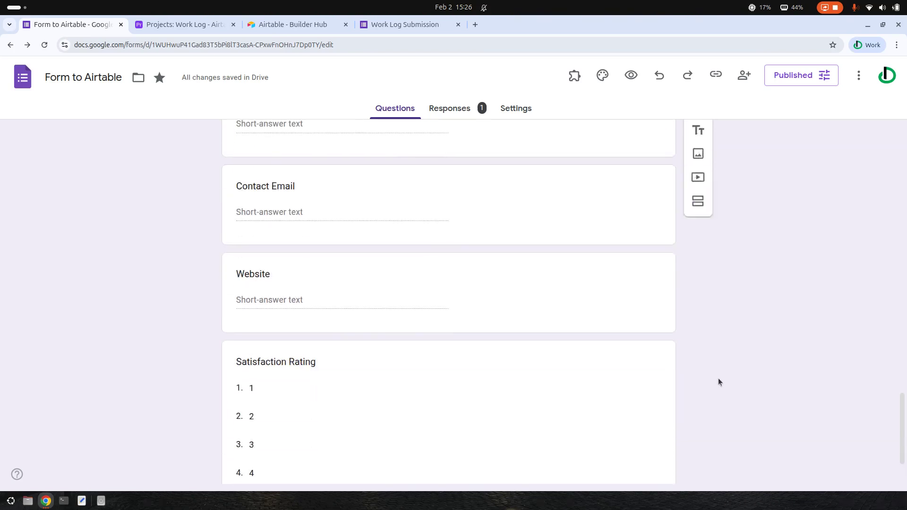
scroll(726, 388, down, 2)
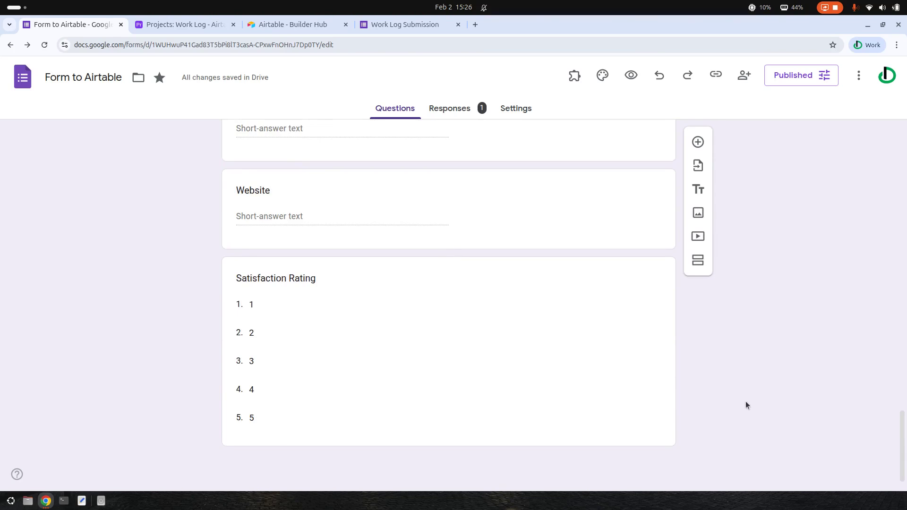
scroll(745, 405, up, 11)
scroll(744, 404, up, 5)
scroll(743, 404, up, 3)
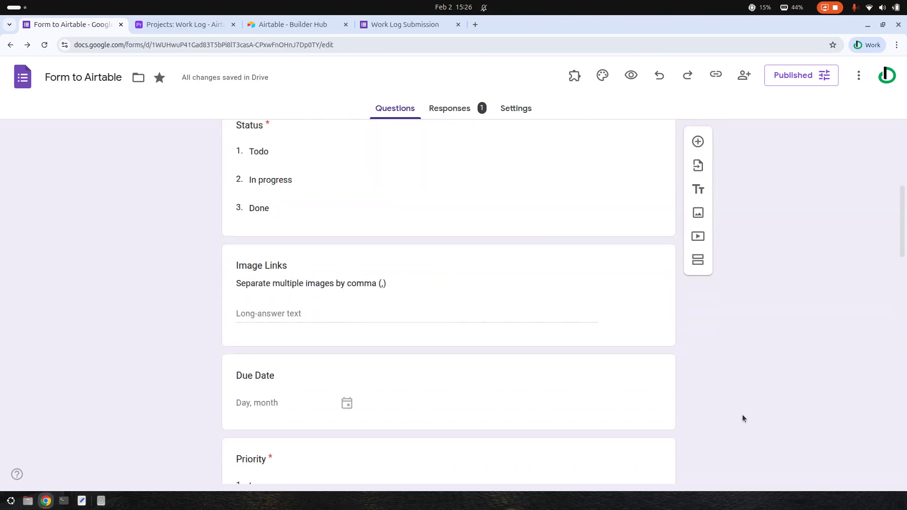
scroll(743, 414, up, 5)
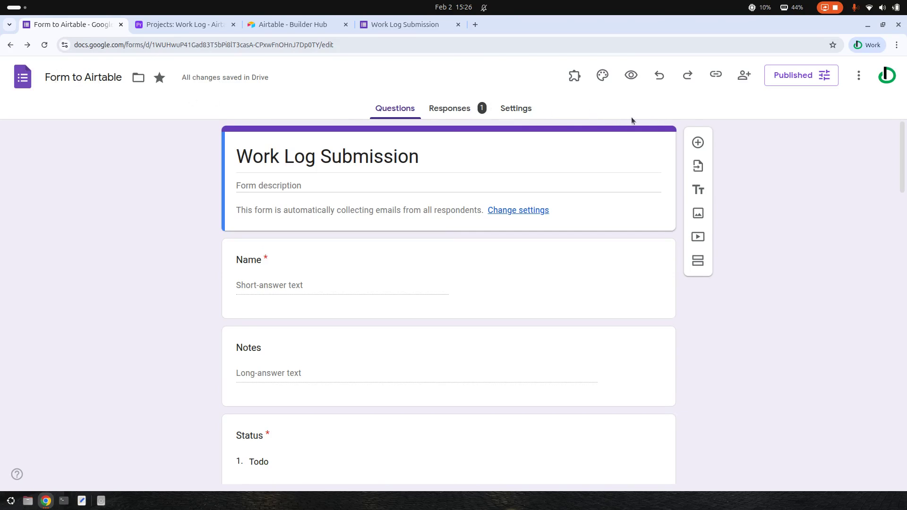
Open the Form to Airtable add-on's configuration and start the Airtable connection setup.
click(576, 80)
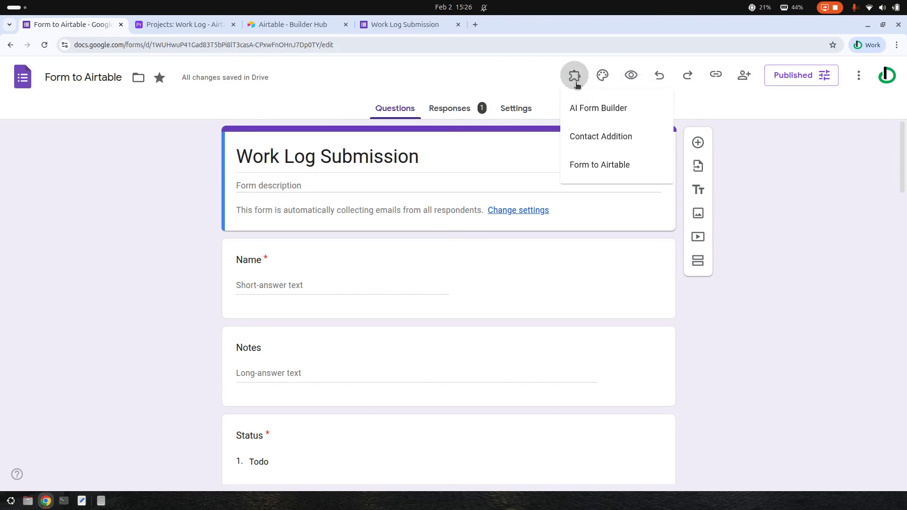
click(624, 168)
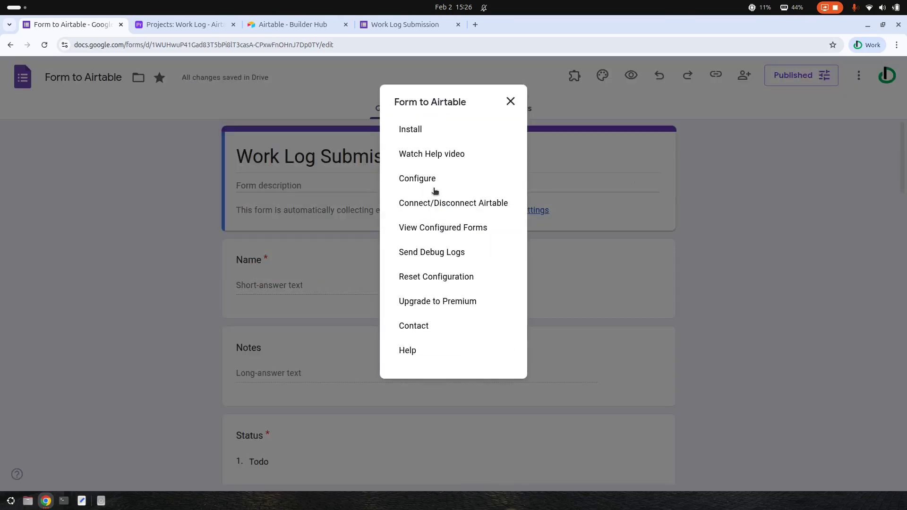
click(416, 185)
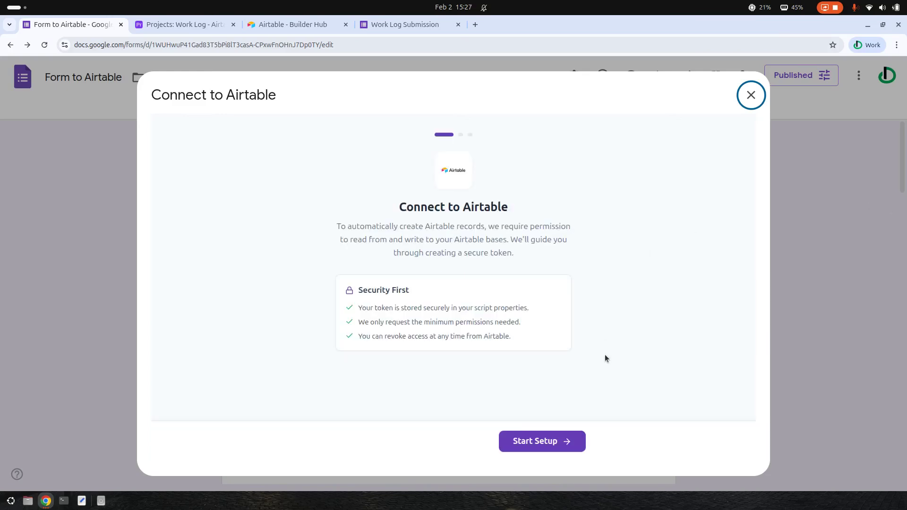
click(532, 441)
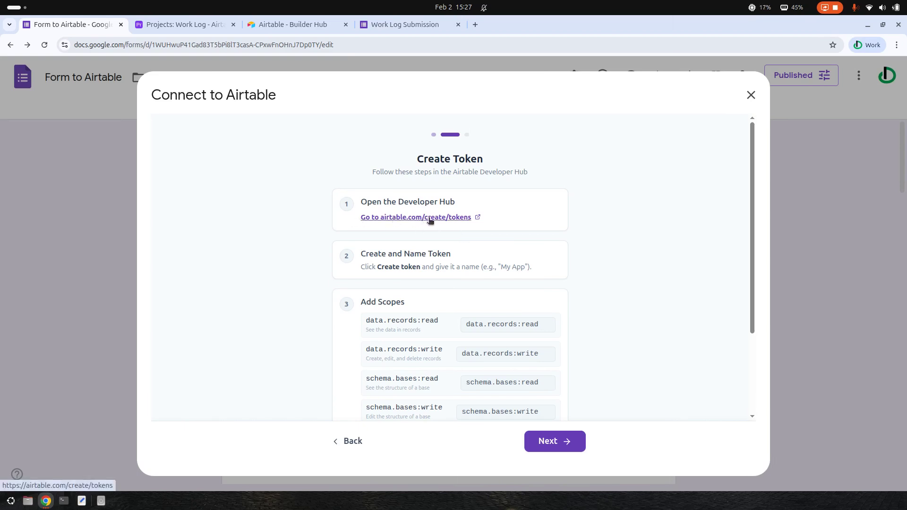
Switch to Airtable's Builder Hub and start a new personal access token named "Google Form to Airtable".
click(313, 22)
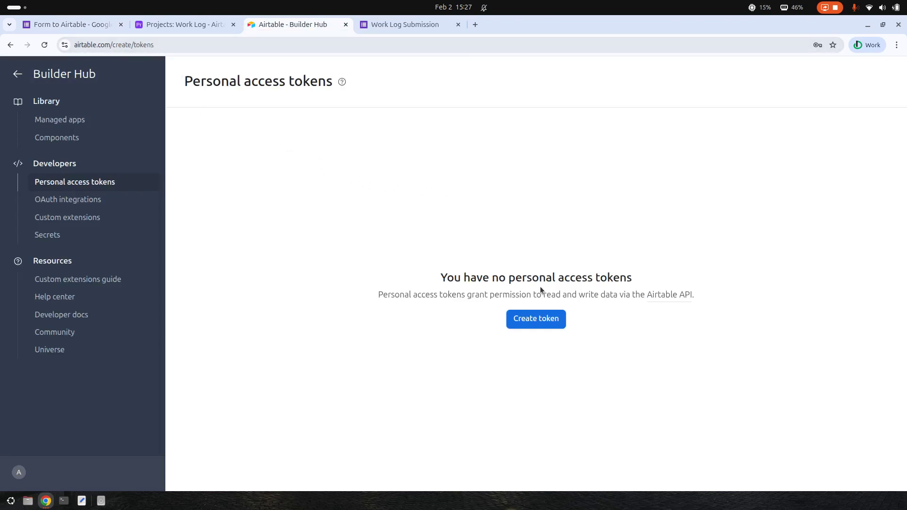
click(544, 324)
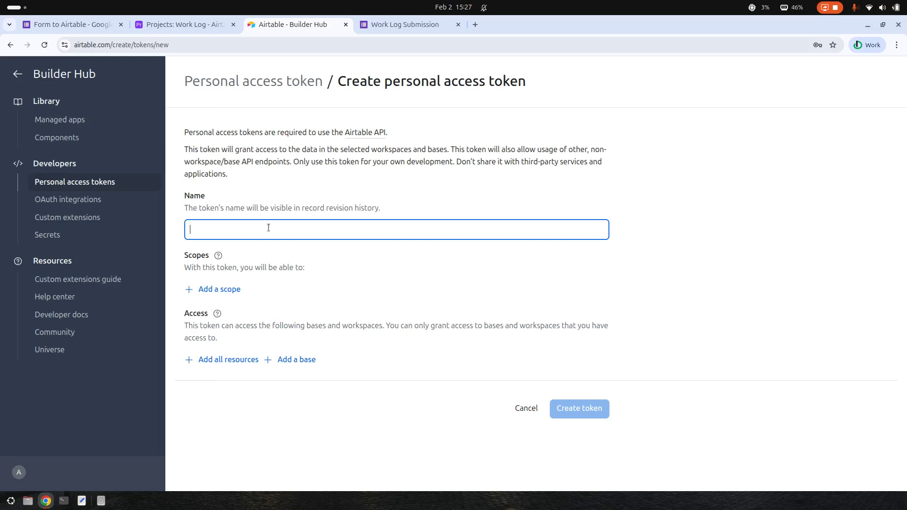
text(Google Form to Airtable)
Add the data.records:read and data.records:write scopes to the new token.
click(217, 289)
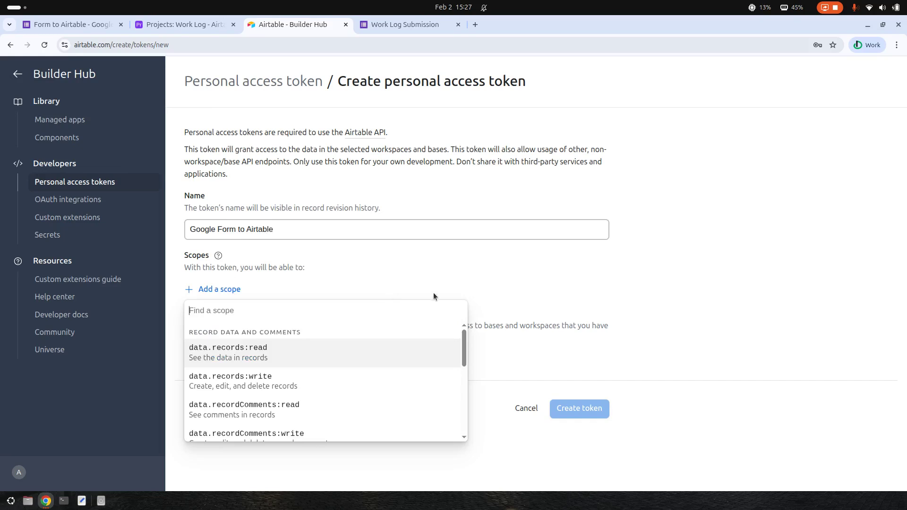
click(288, 350)
click(226, 315)
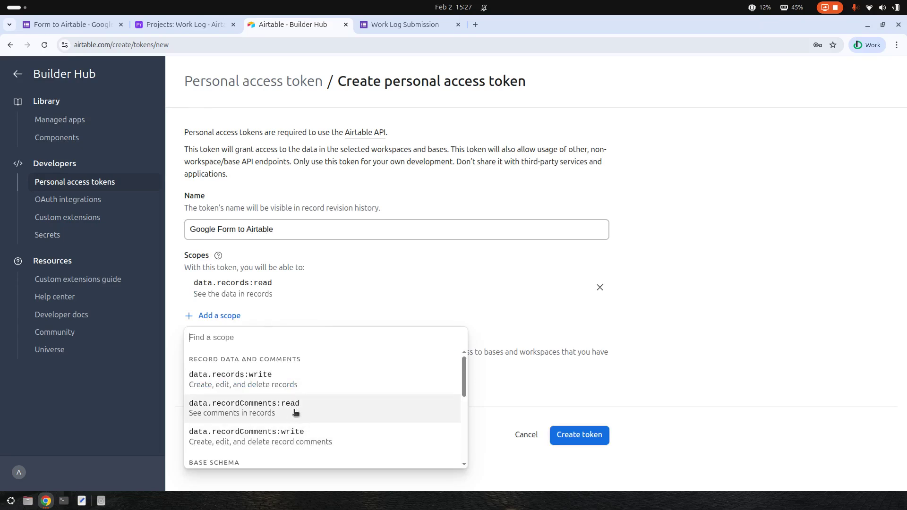
click(286, 381)
Add the schema.bases:read and schema.bases:write scopes to the token.
scroll(310, 363, down, 1)
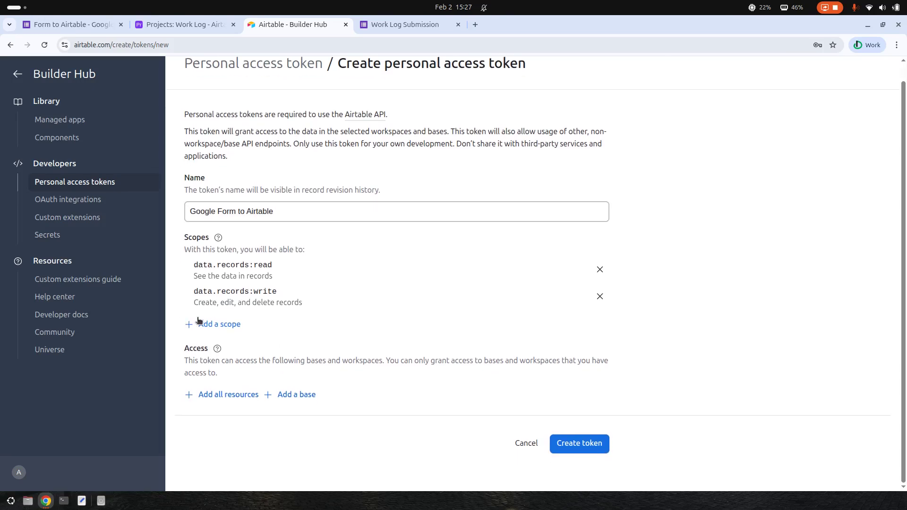
click(197, 324)
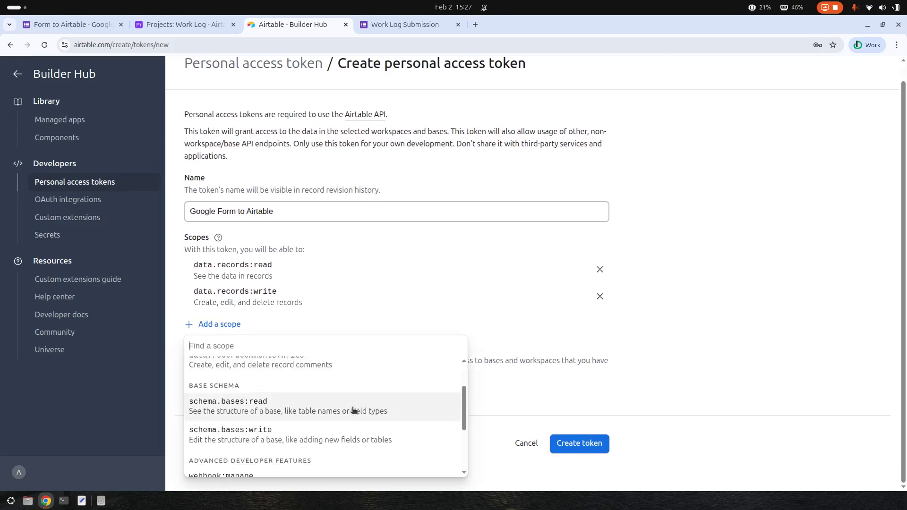
click(301, 407)
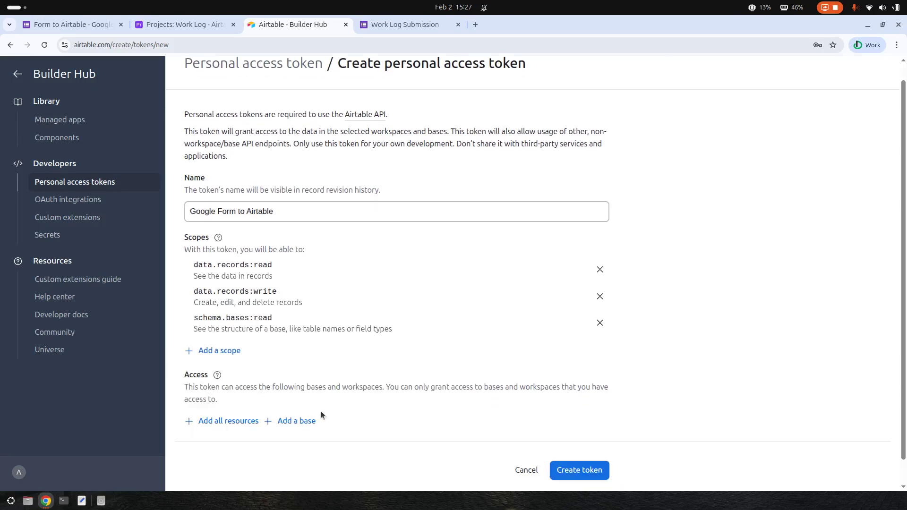
click(228, 351)
scroll(321, 316, down, 2)
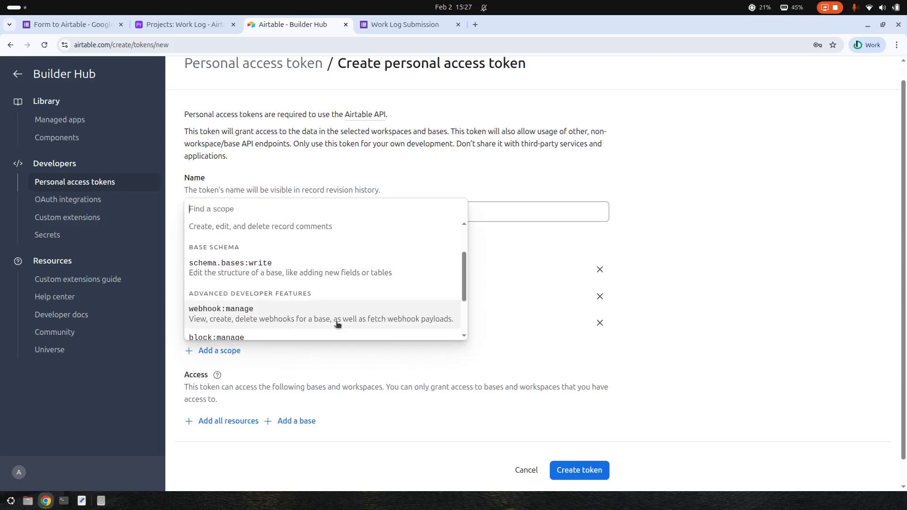
scroll(288, 279, up, 1)
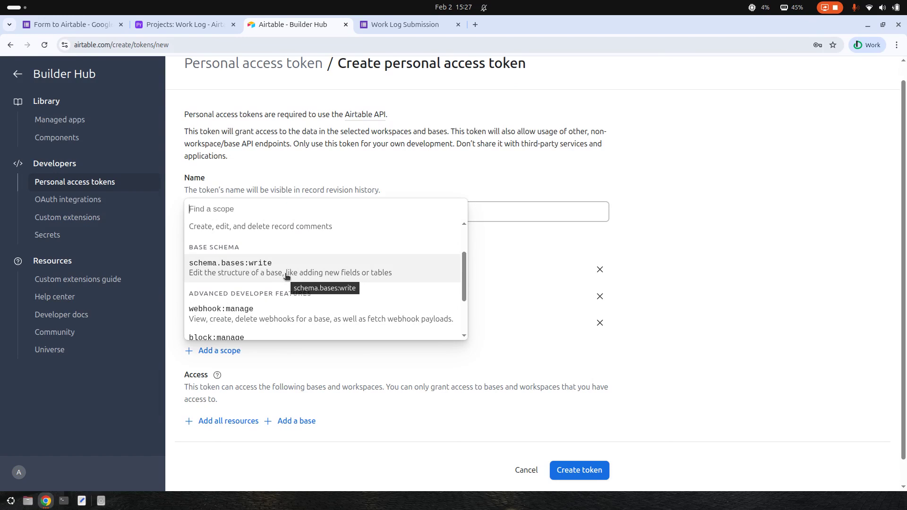
click(286, 276)
Limit the token's access to the Projects base instead of all resources.
scroll(470, 372, down, 2)
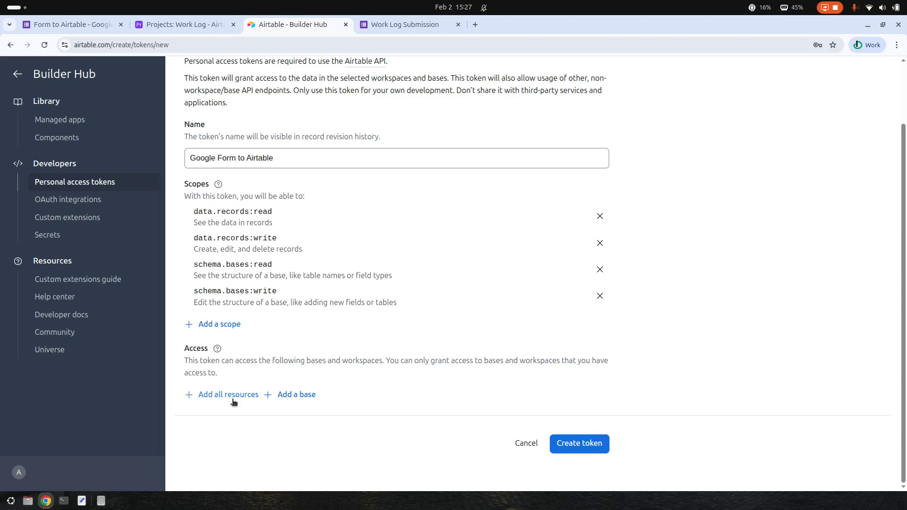
click(233, 396)
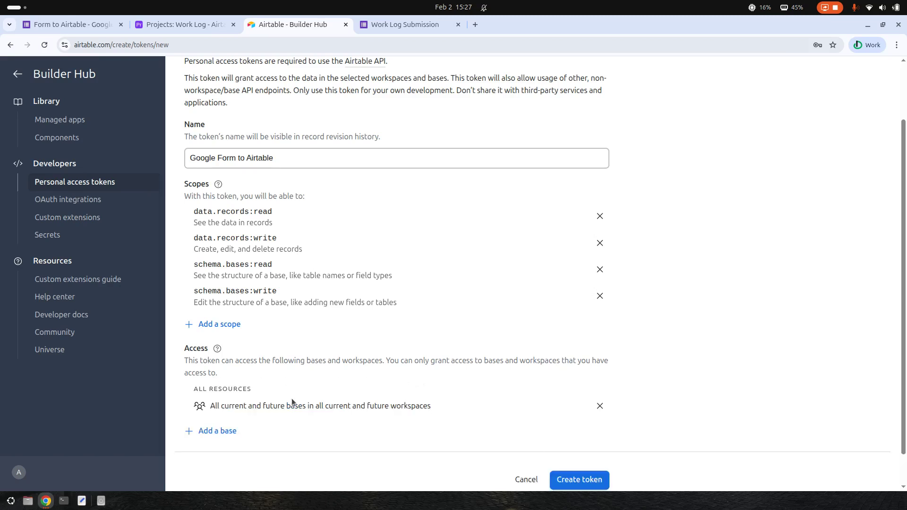
click(599, 405)
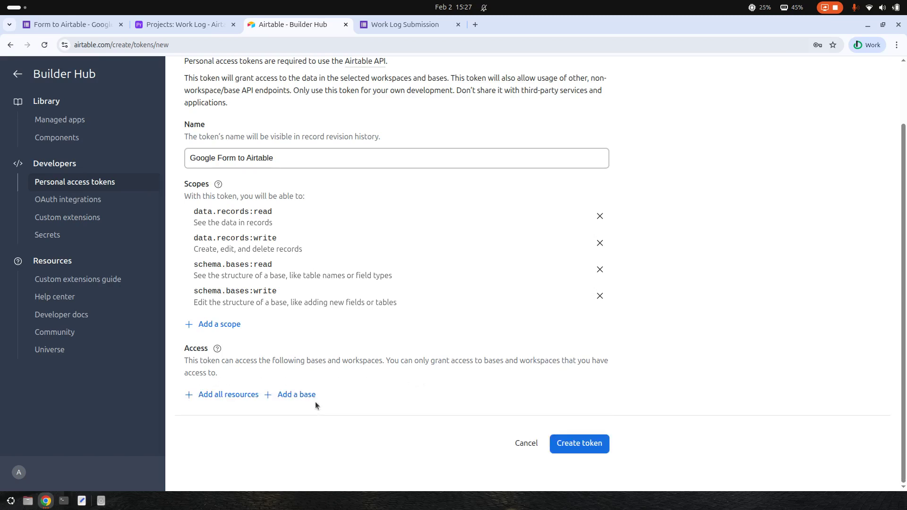
click(297, 394)
click(316, 315)
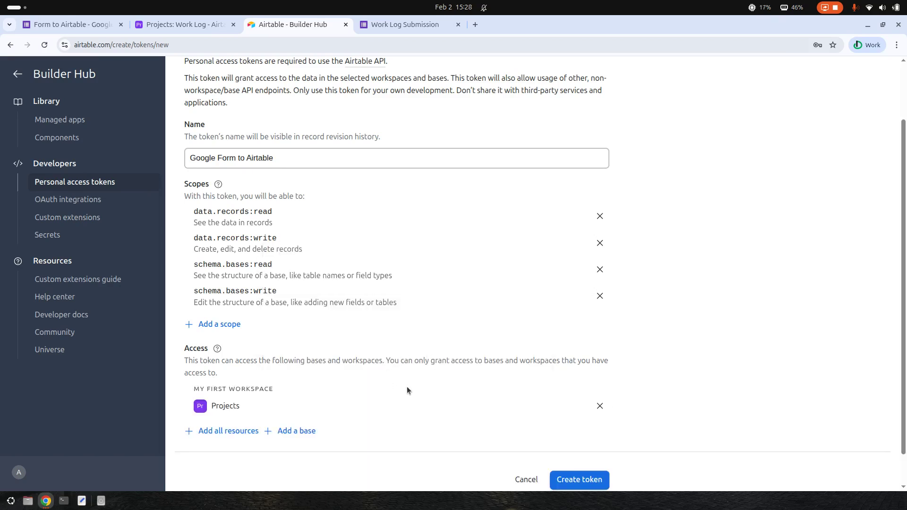
Create and copy the personal access token, and return to the add-on's connection setup in Google Forms.
scroll(486, 386, down, 1)
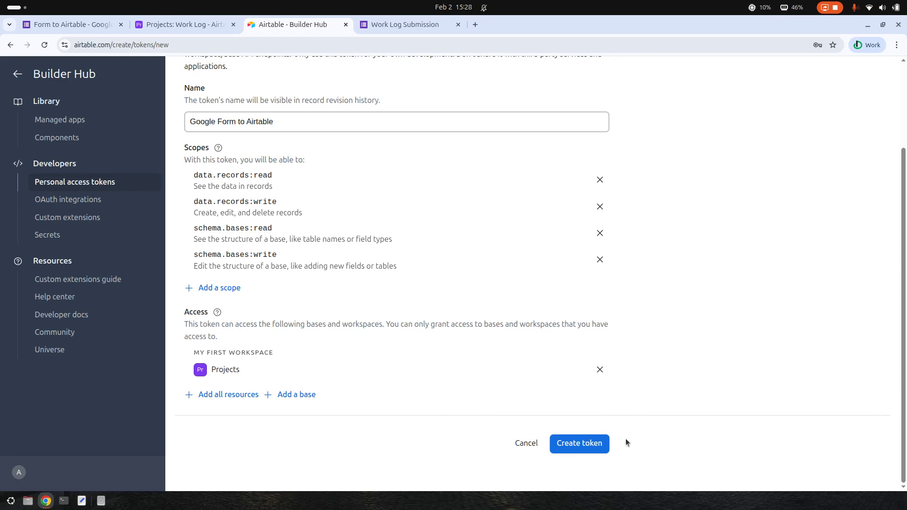
click(596, 448)
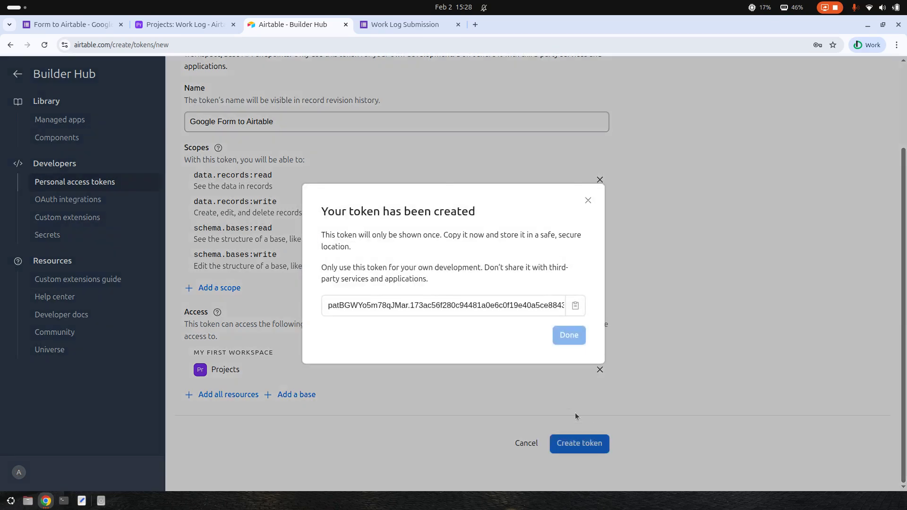
click(576, 306)
click(569, 336)
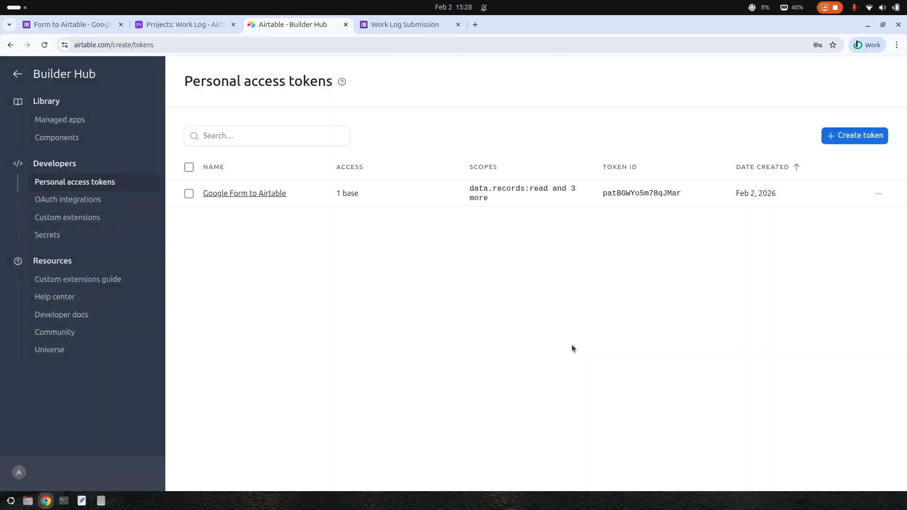
click(75, 24)
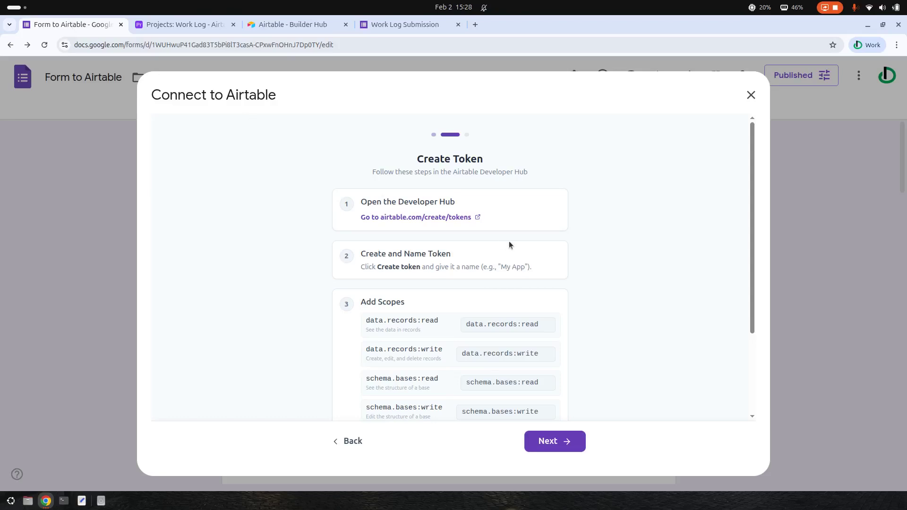
Continue to the connection's save stage, paste the copied personal access token, save it and close the Airtable connection setup.
scroll(587, 413, down, 3)
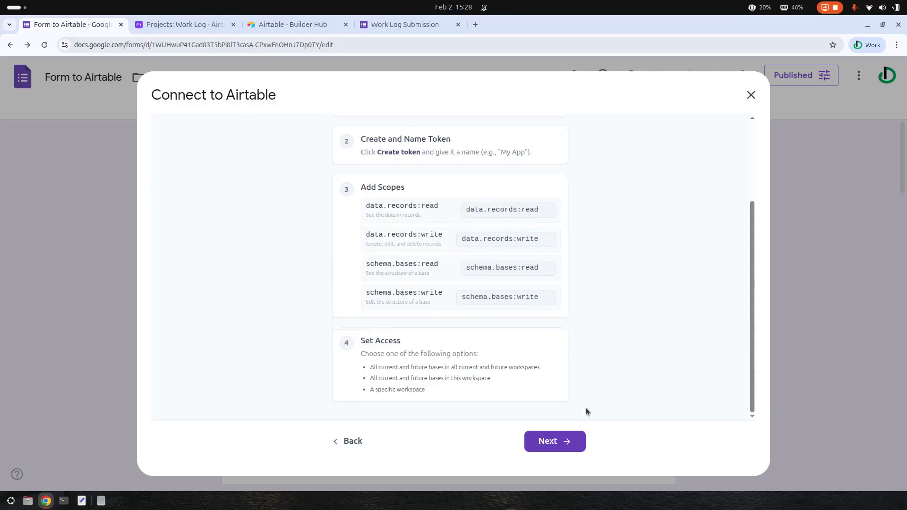
click(557, 442)
right_click(437, 252)
click(460, 334)
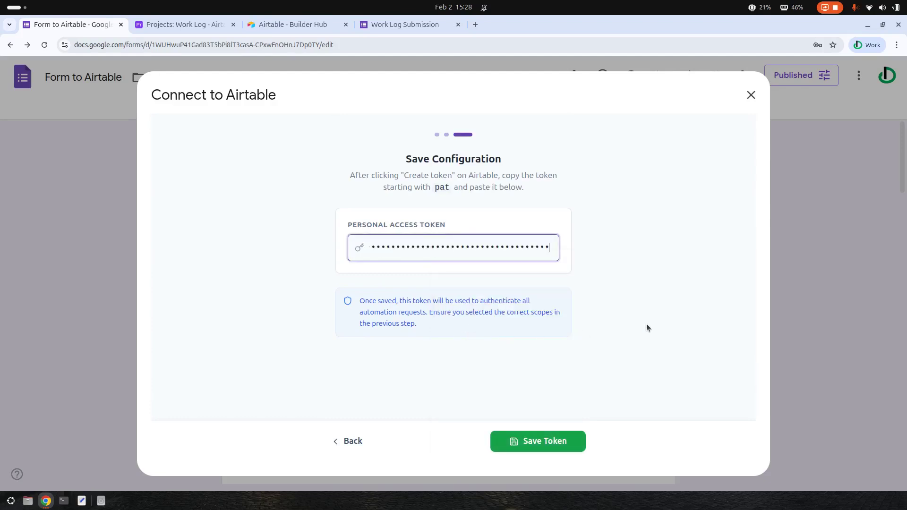
click(531, 441)
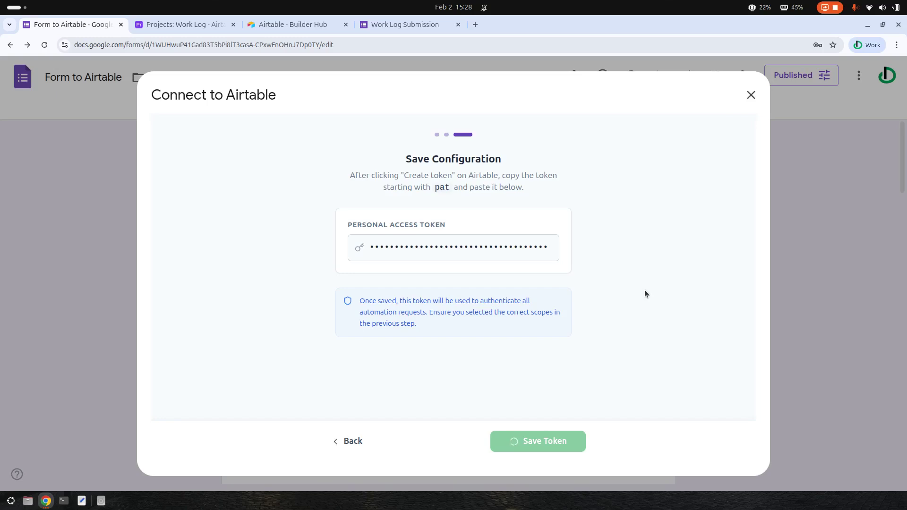
click(751, 95)
Open the Form to Airtable configuration and proceed to its mapping with the Create a Record action.
click(573, 74)
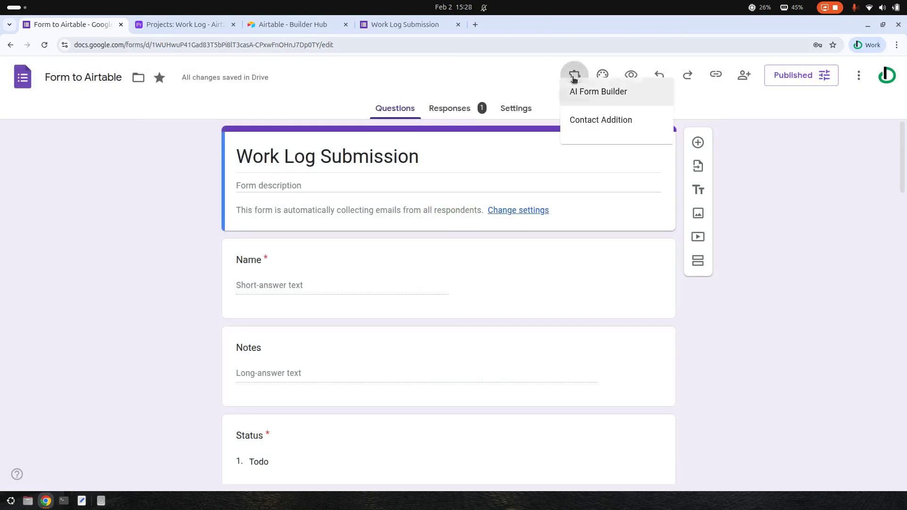
click(602, 175)
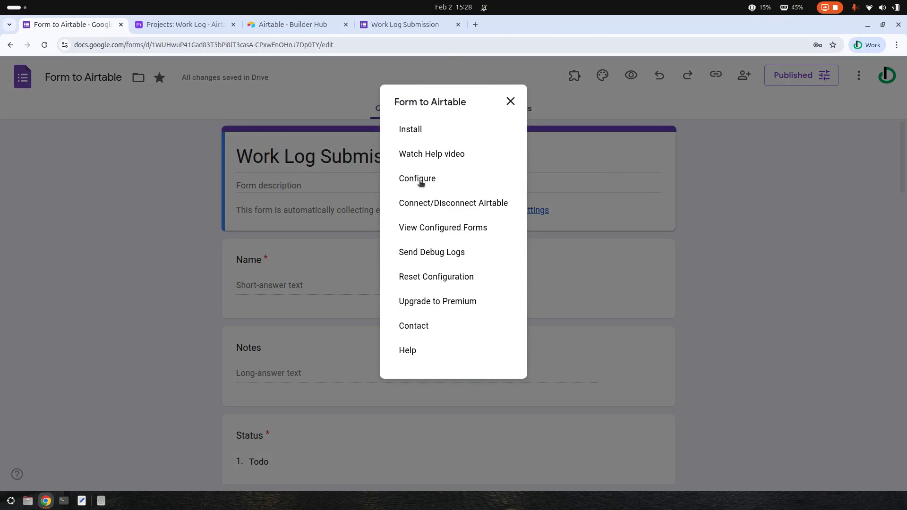
click(420, 180)
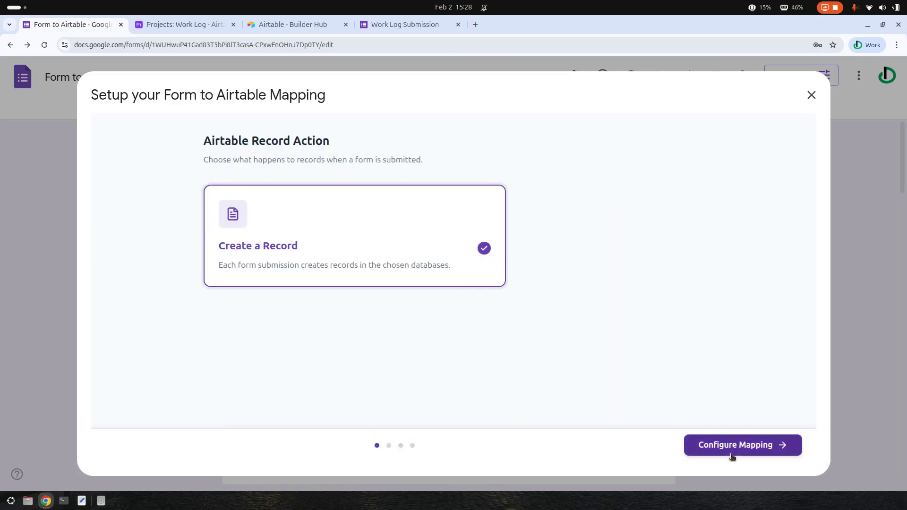
click(744, 451)
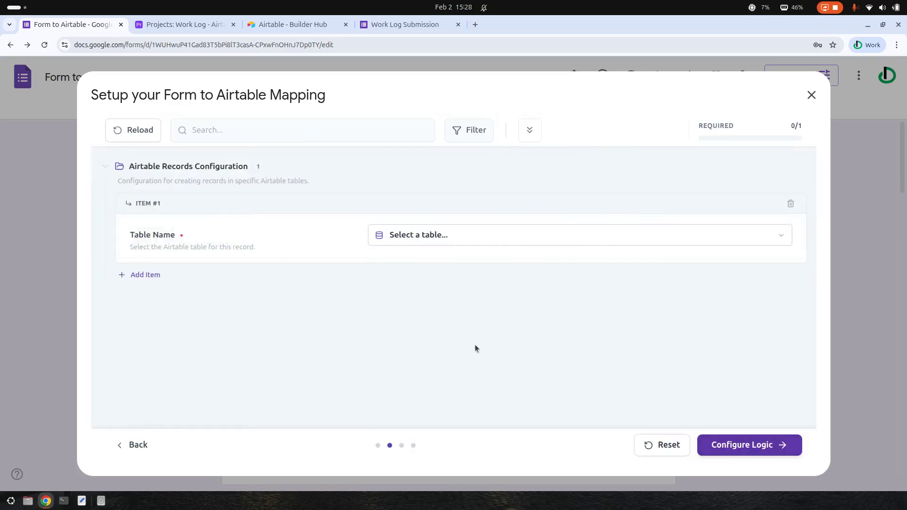
Choose Work Log (Projects) as the table for the first record item and expand its fields.
click(448, 242)
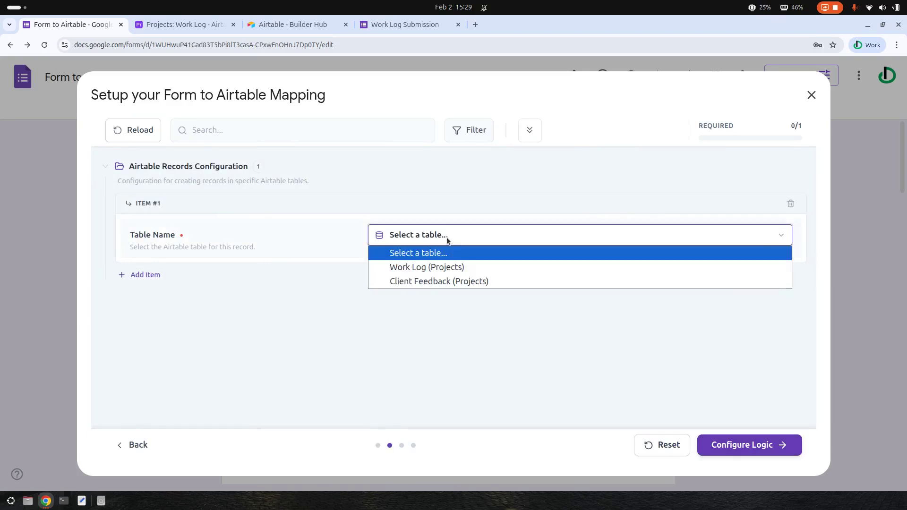
click(438, 268)
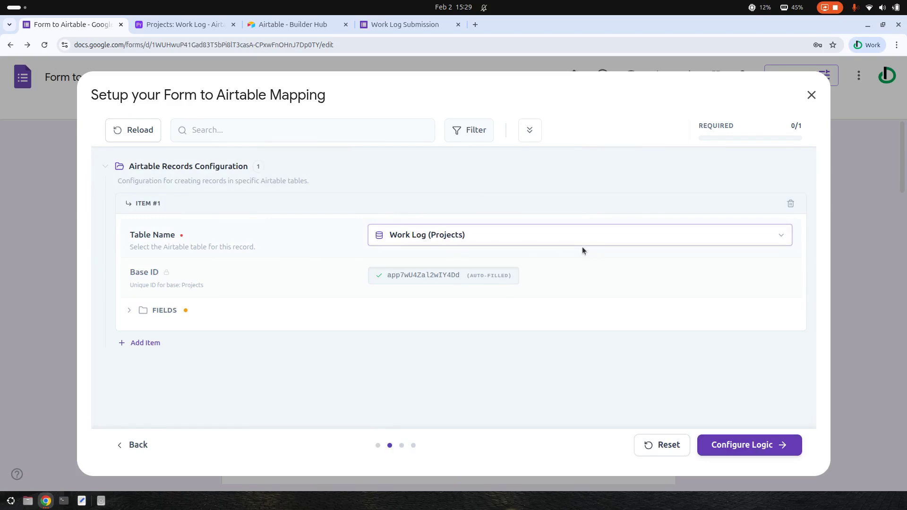
click(130, 311)
scroll(365, 305, down, 2)
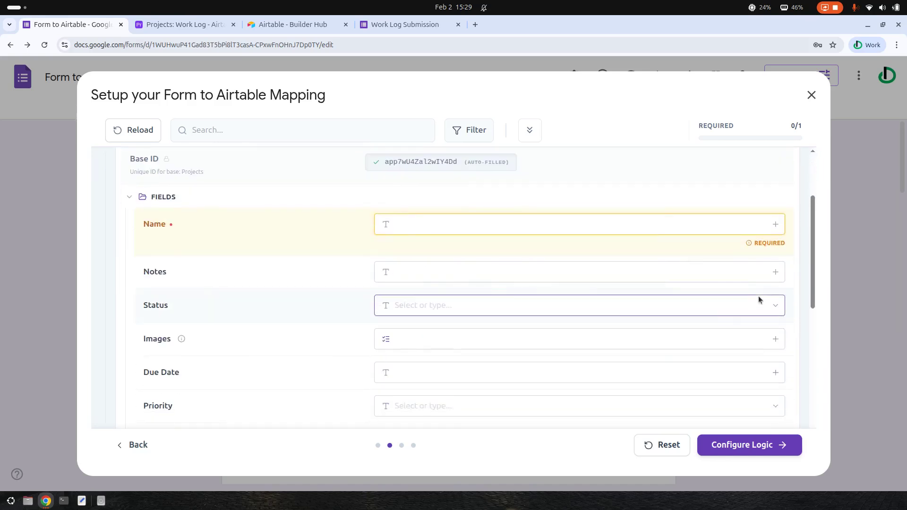
Map the Airtable Name field to the Name form question and the Notes field to the Notes question.
click(776, 225)
scroll(692, 300, down, 4)
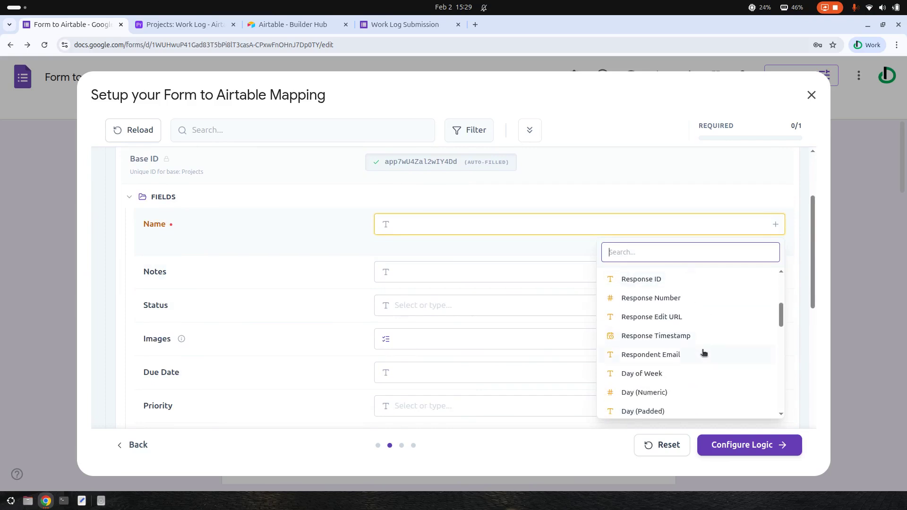
scroll(703, 347, down, 5)
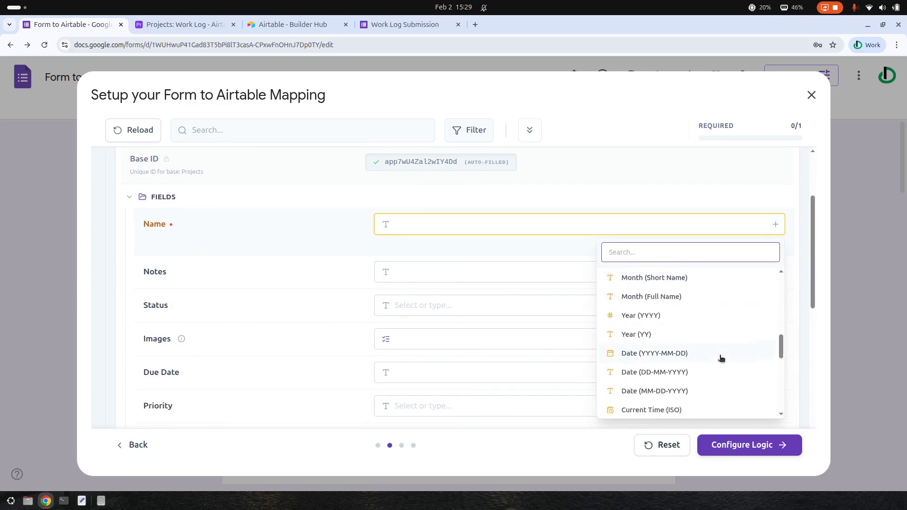
scroll(725, 362, down, 3)
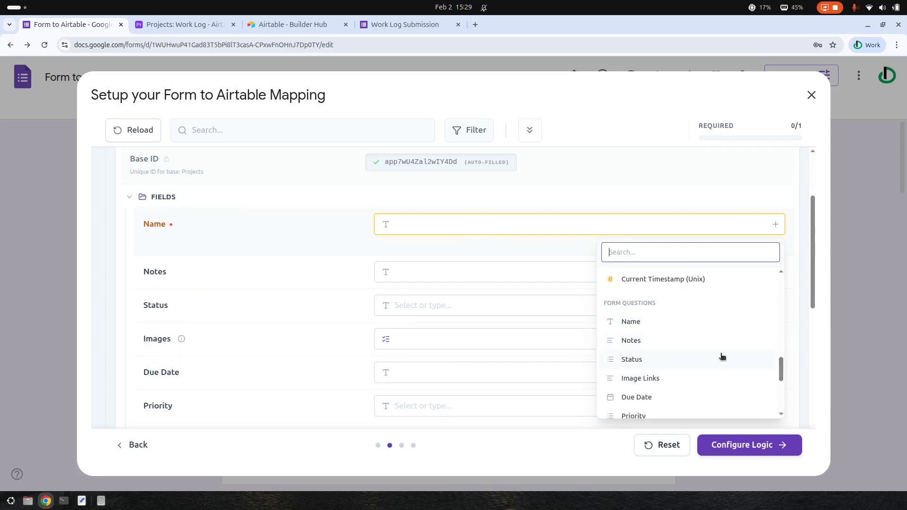
click(637, 323)
click(776, 260)
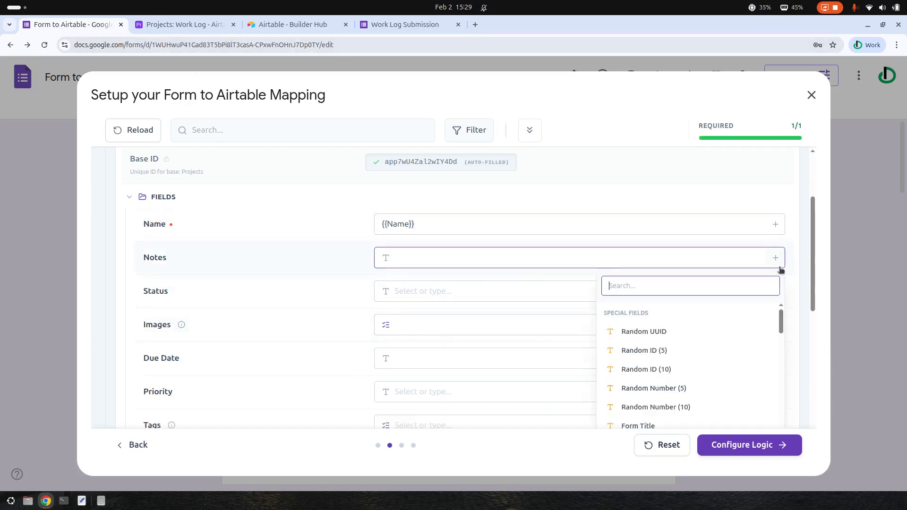
text(no)
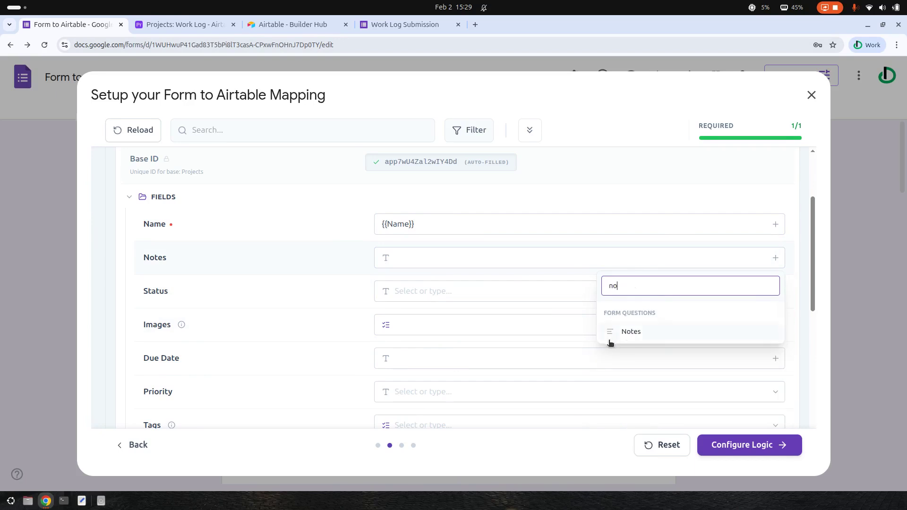
click(632, 331)
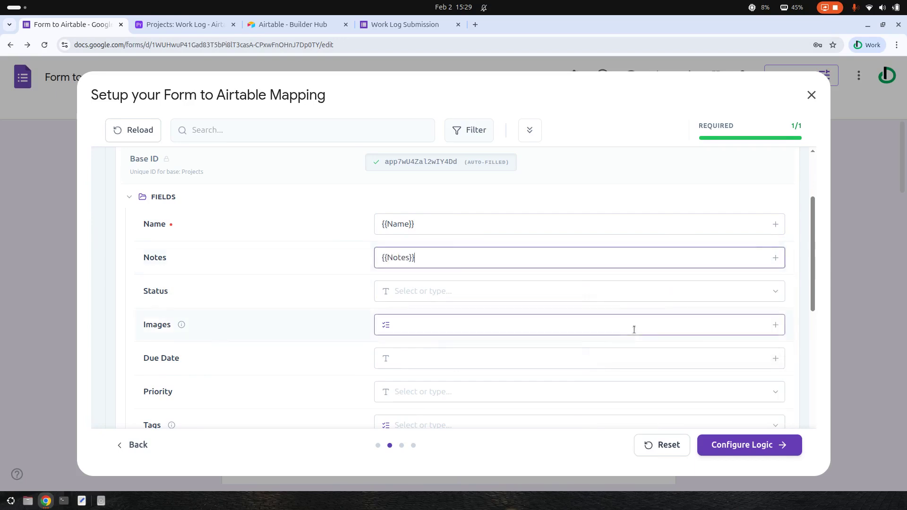
Map the Status field to the Status form question and the Images field to the Image Links question.
click(772, 293)
text(sat)
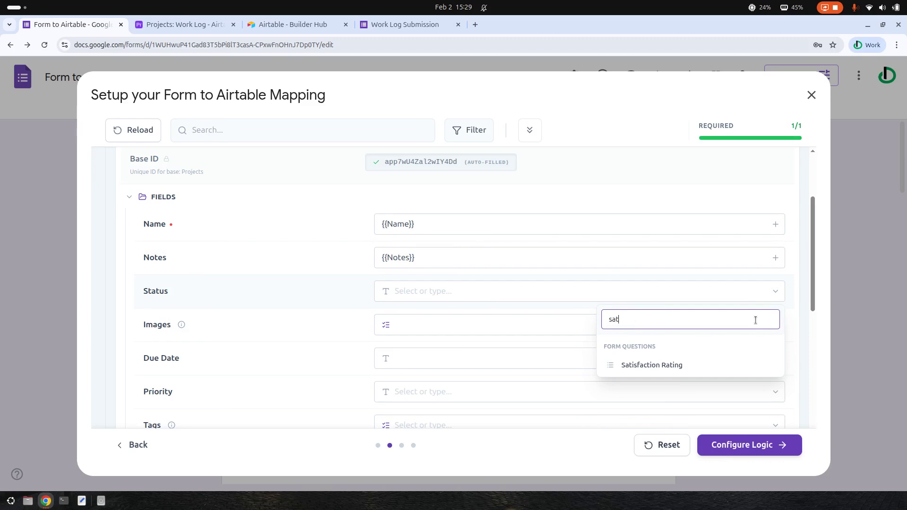
key(BackSpace)
text(t)
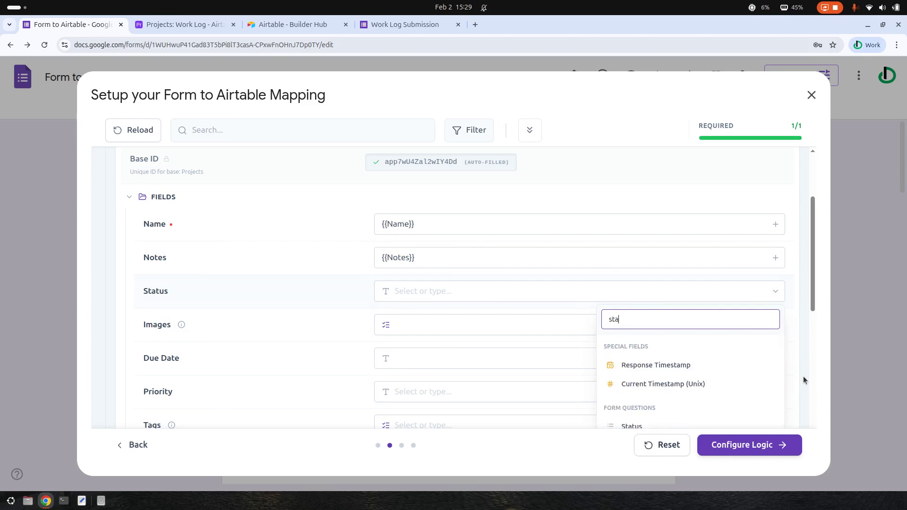
scroll(682, 369, down, 2)
click(640, 371)
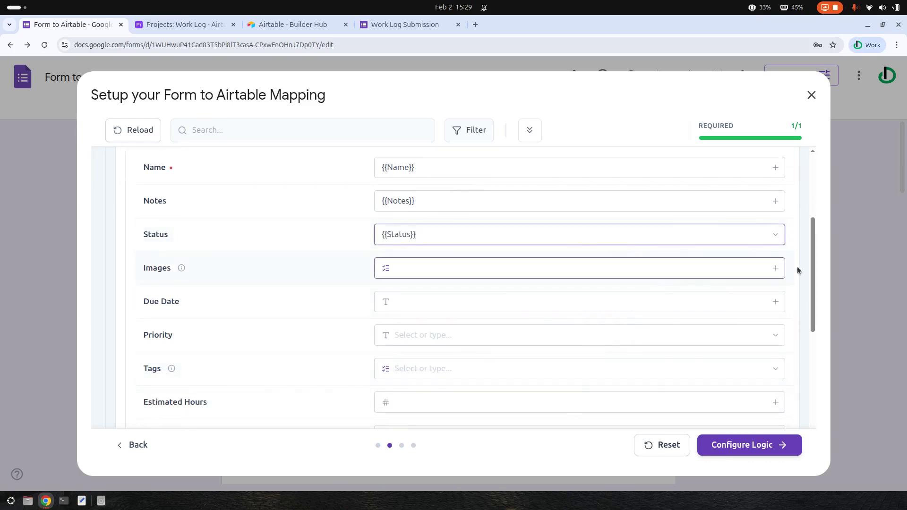
click(776, 268)
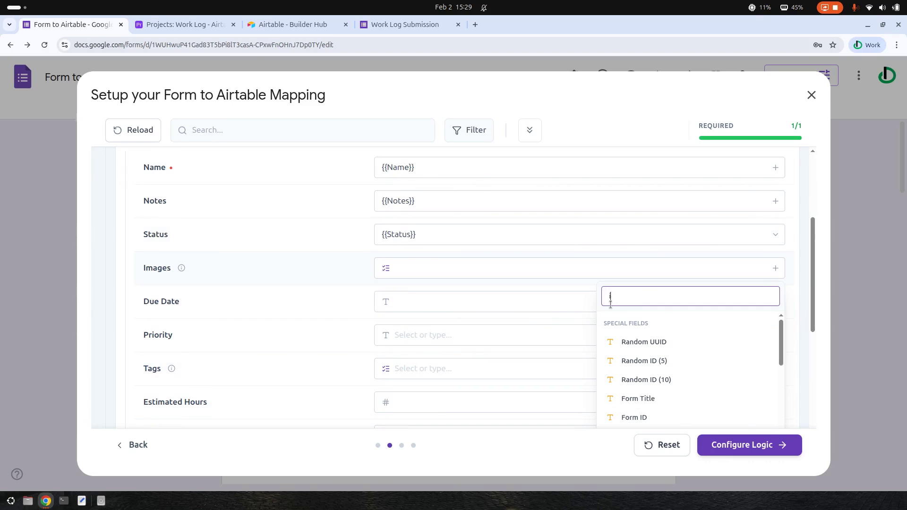
text(imag)
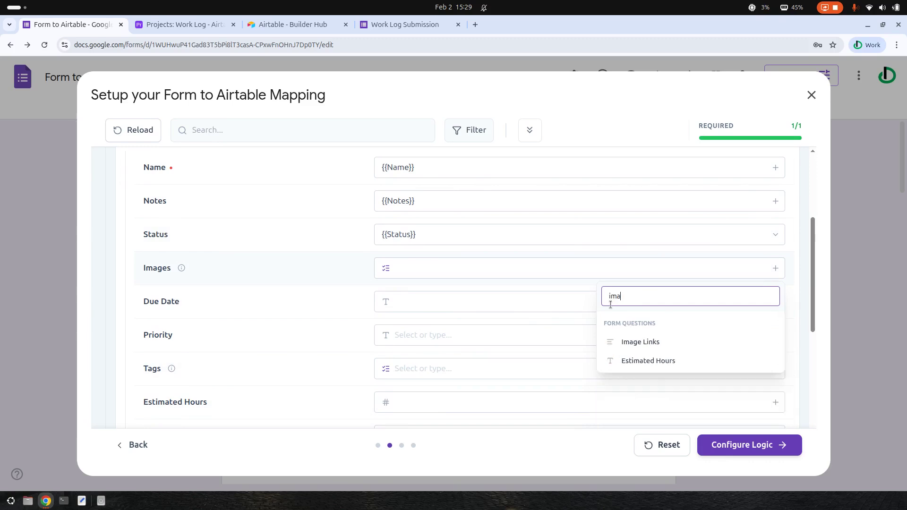
click(675, 351)
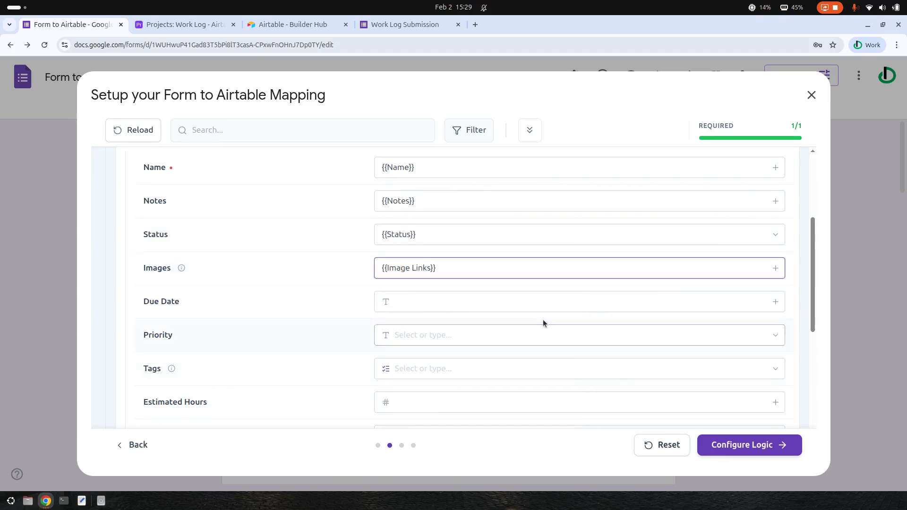
Map the Due Date field to the Due Date form question and the Priority field to the Priority question.
click(775, 302)
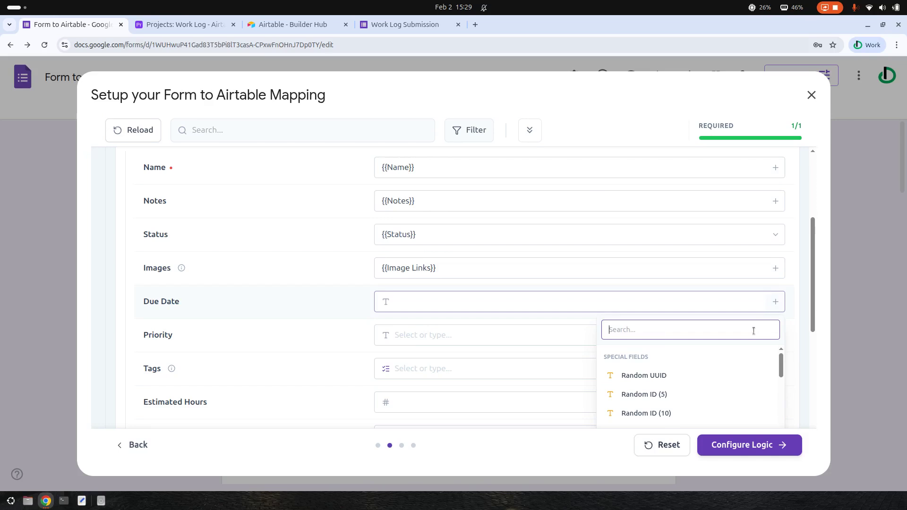
text(due)
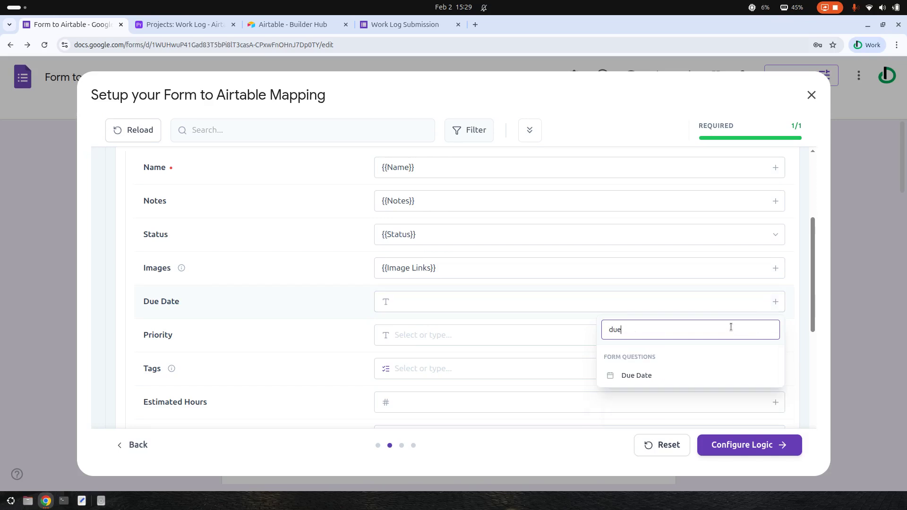
click(698, 376)
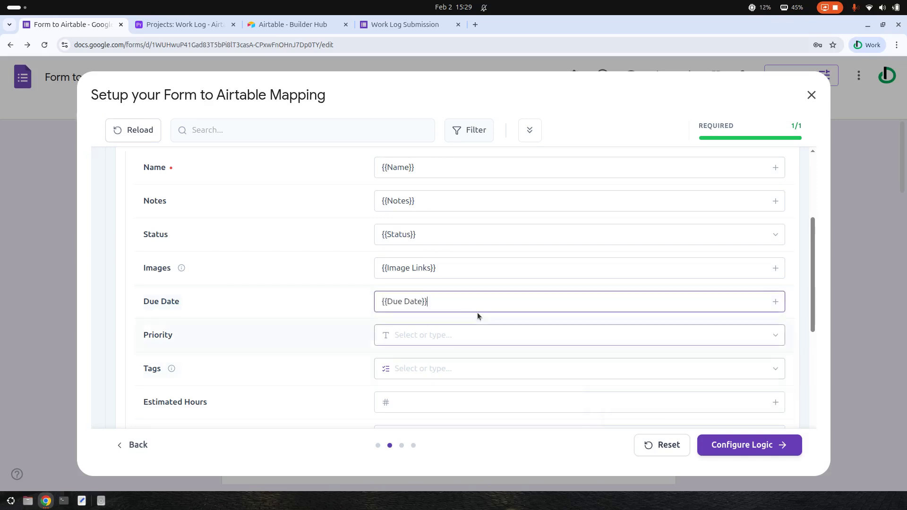
click(774, 336)
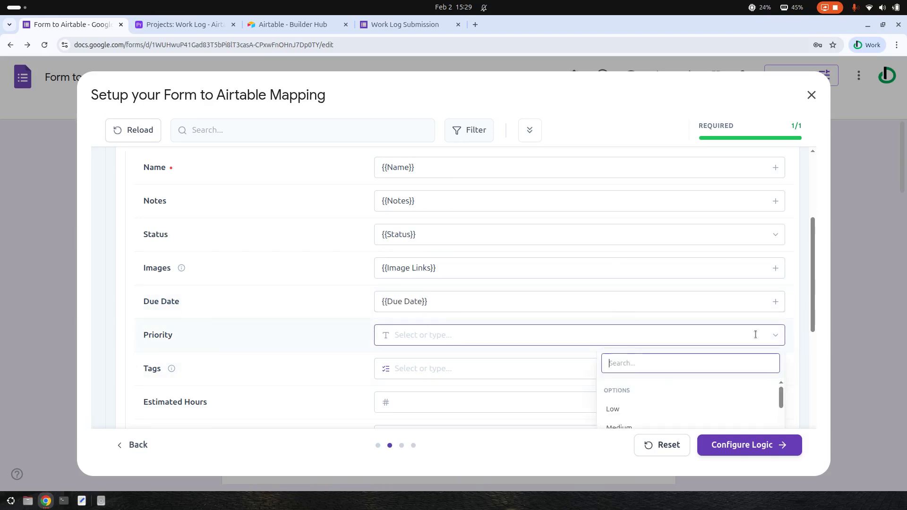
text(pr)
click(638, 410)
Try the fixed option Internal as the Tags value, and clear the field again.
scroll(577, 328, down, 3)
click(778, 256)
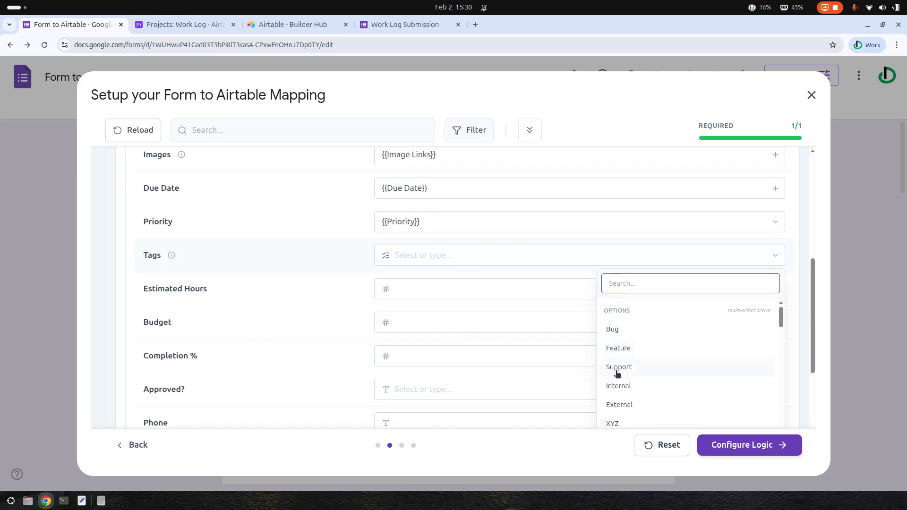
scroll(670, 388, down, 1)
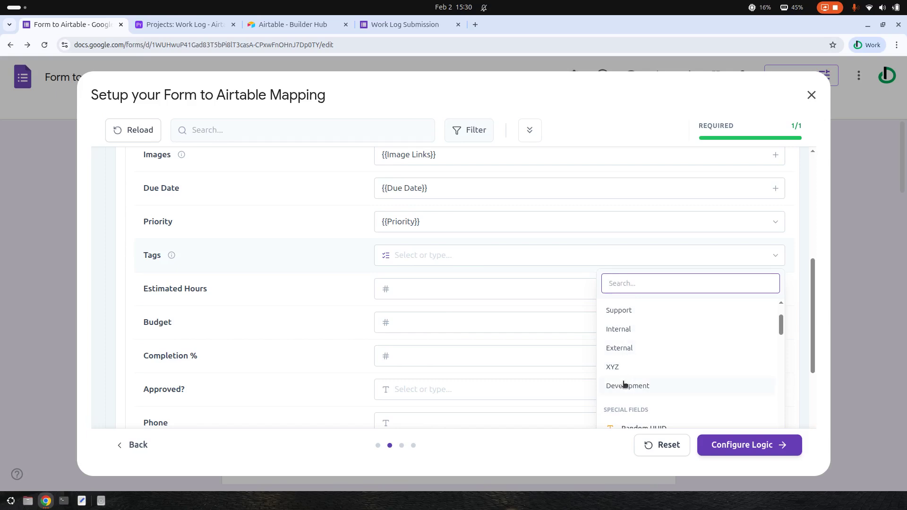
click(626, 330)
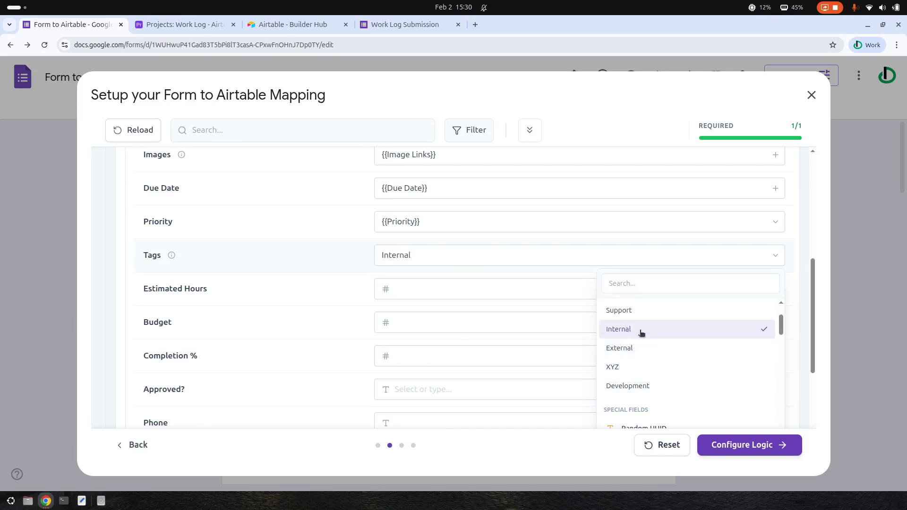
click(503, 257)
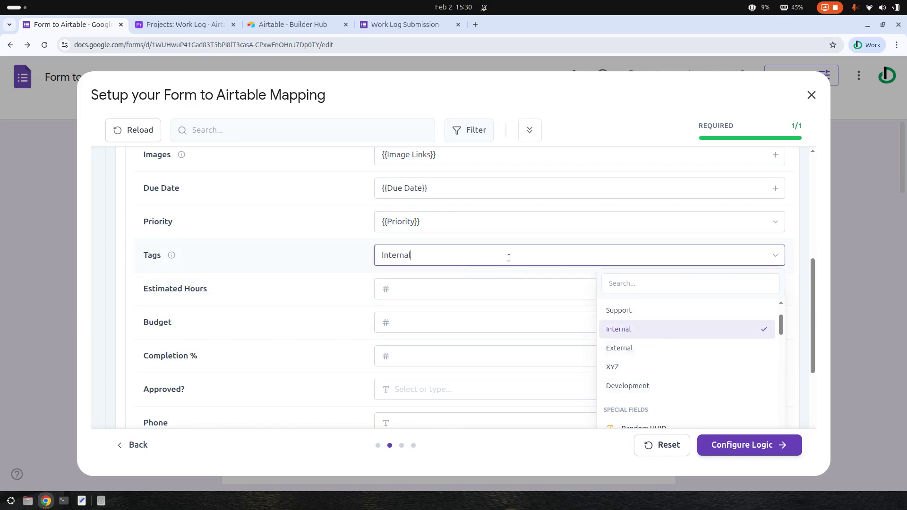
click(799, 268)
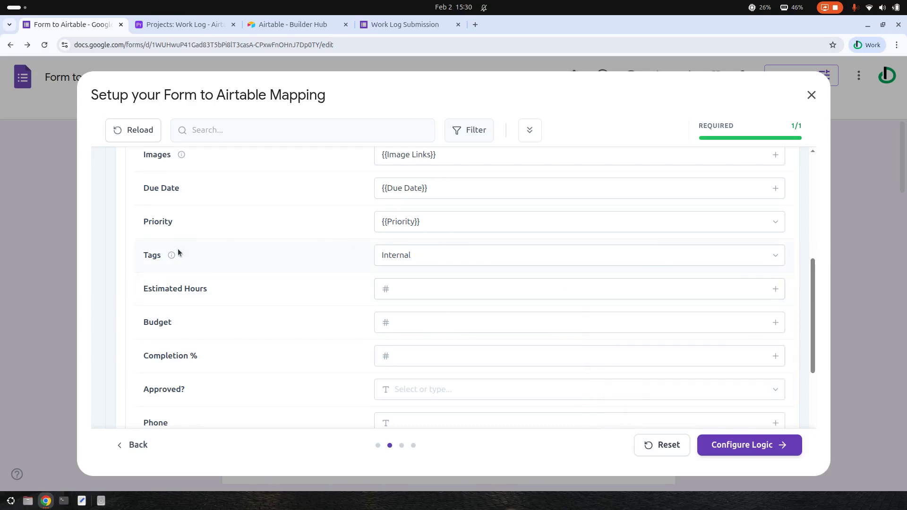
drag(412, 256, 316, 256)
key(BackSpace)
Map the Tags field to the Tags form question, searching the available values for "tag".
click(777, 258)
scroll(719, 364, down, 8)
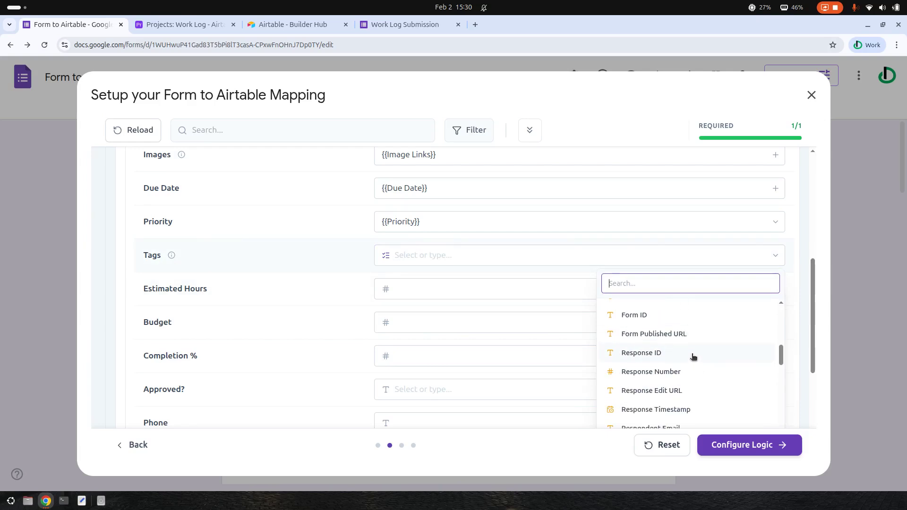
text(ta)
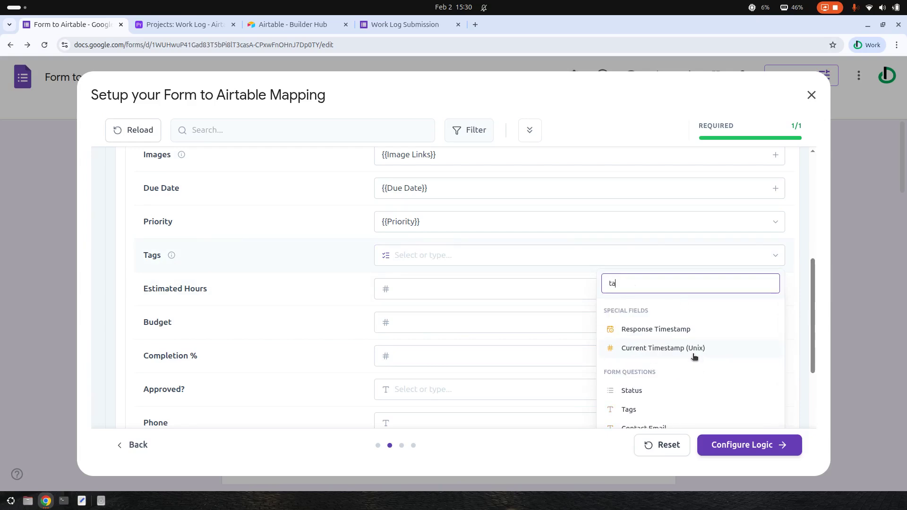
text(g)
click(650, 334)
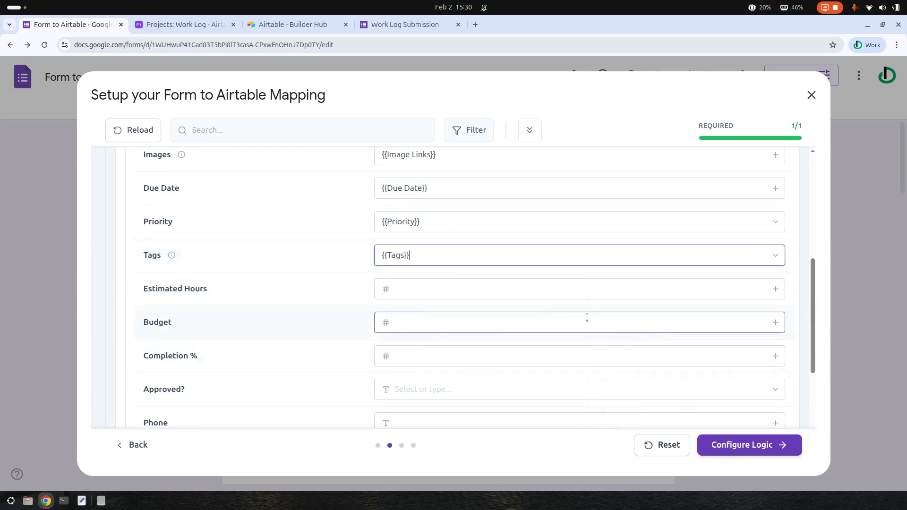
Map the Estimated Hours field to the Estimated Hours form question and the Budget field to the Budget question.
click(776, 288)
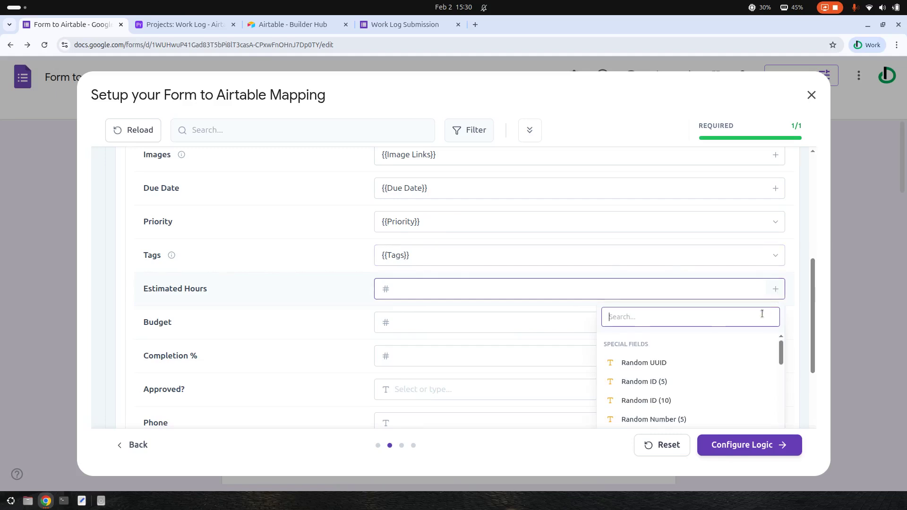
text(est)
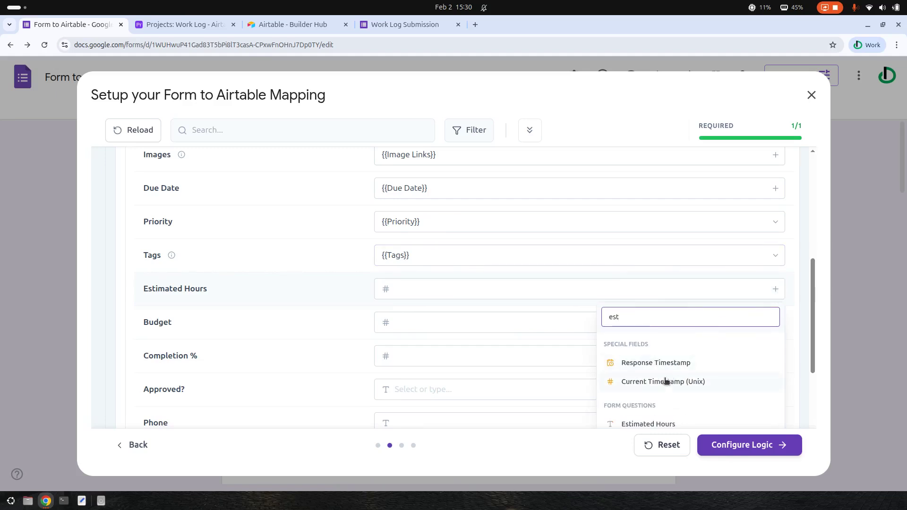
scroll(668, 379, down, 3)
click(665, 316)
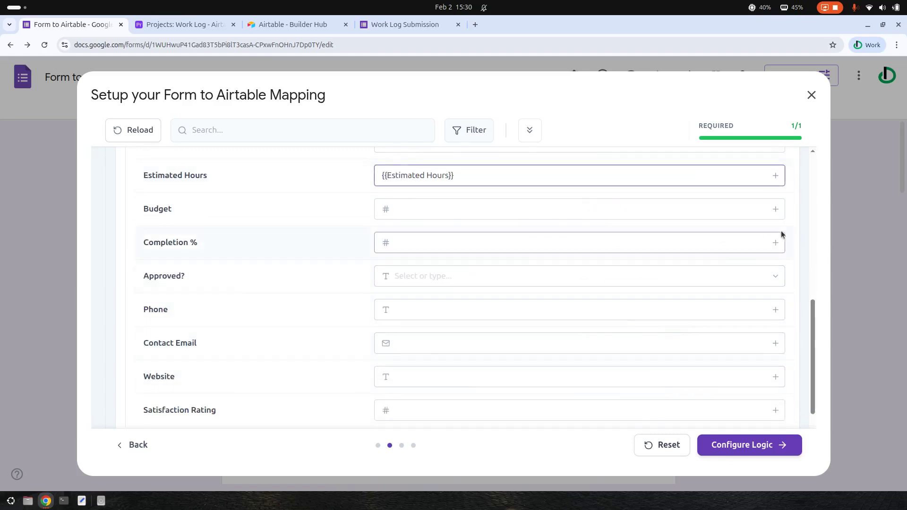
click(776, 209)
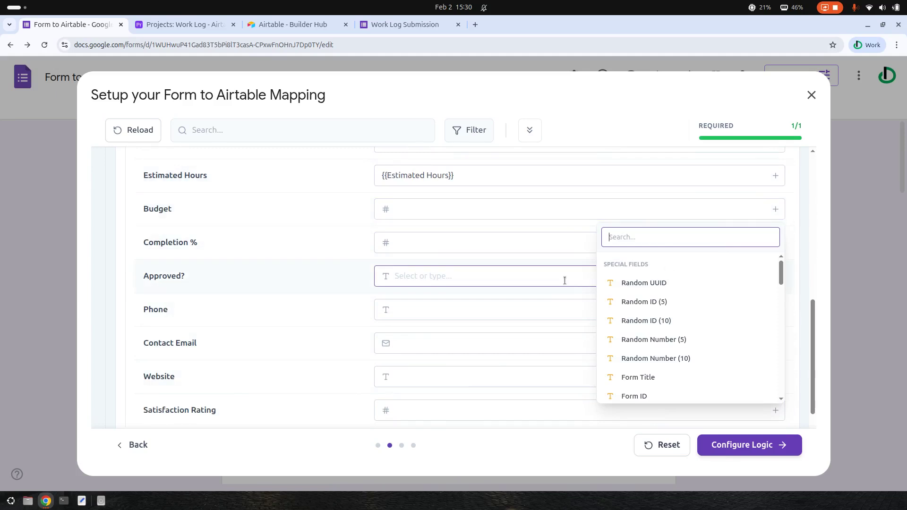
text(bu)
click(632, 286)
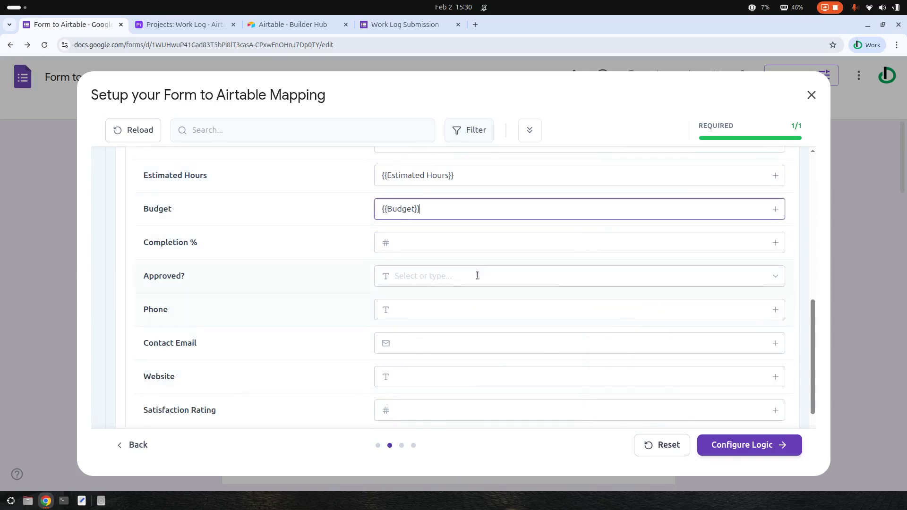
Map the Completion % field to the Completion % form question and the Approved? field to the Approved? question.
click(776, 243)
text(com)
click(684, 314)
click(774, 277)
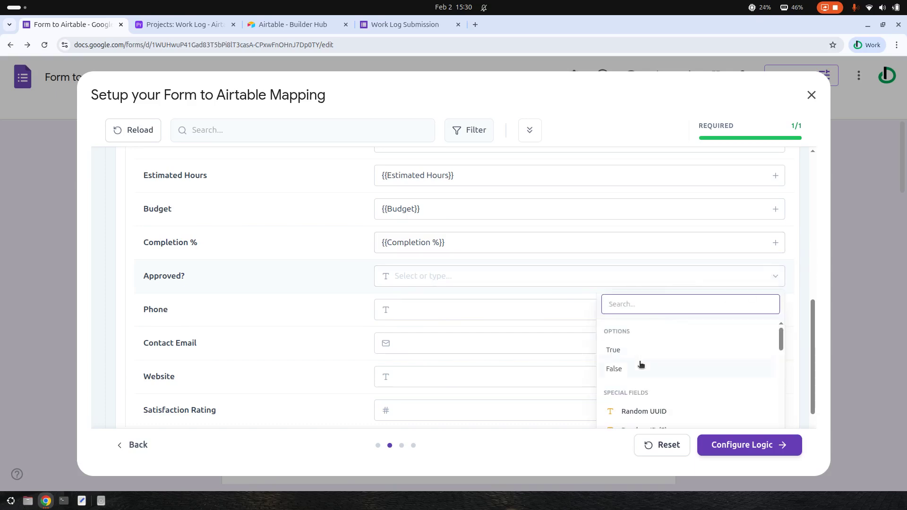
scroll(643, 369, down, 2)
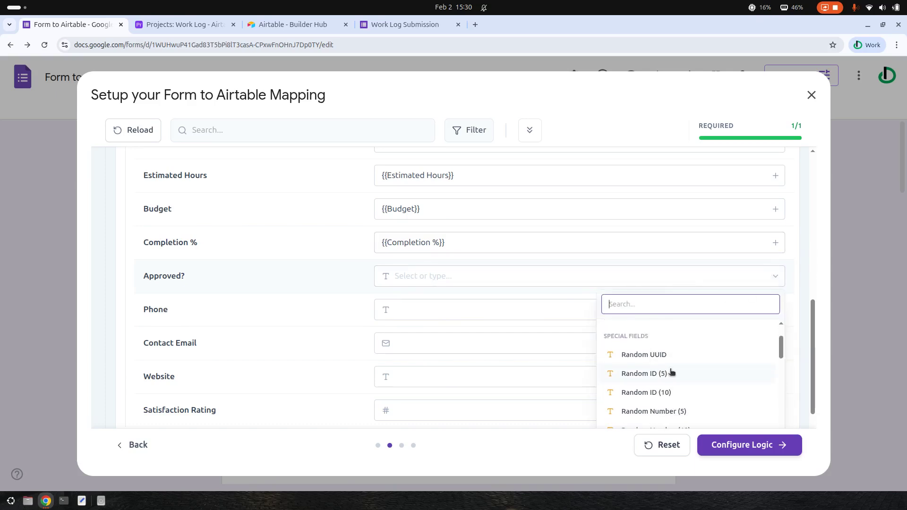
text(app)
click(658, 350)
Map the Phone field to the Phone form question and the Contact Email field to the Contact Email question.
click(776, 310)
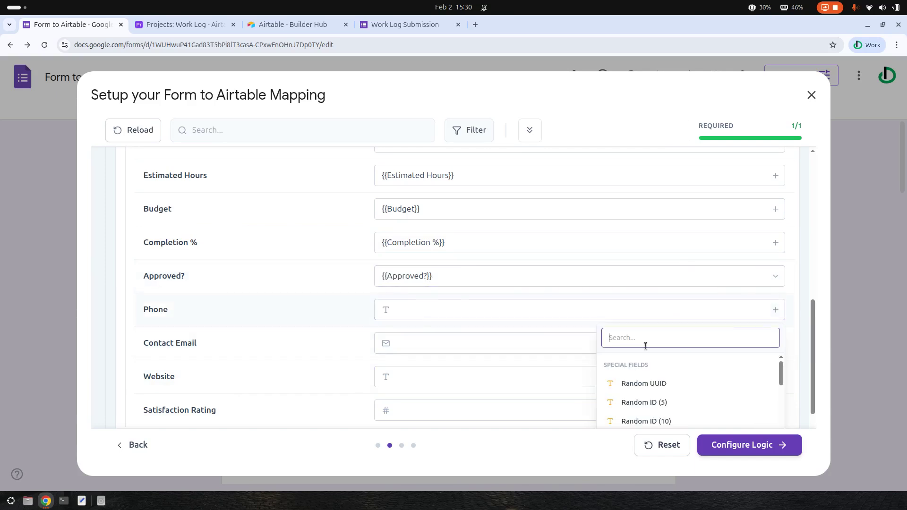
text(ph)
click(635, 386)
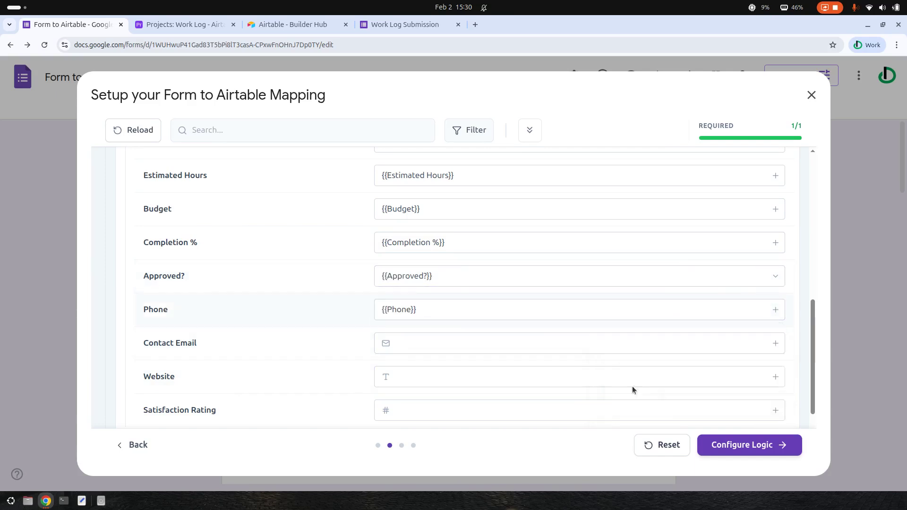
click(776, 344)
text(em)
scroll(654, 399, down, 3)
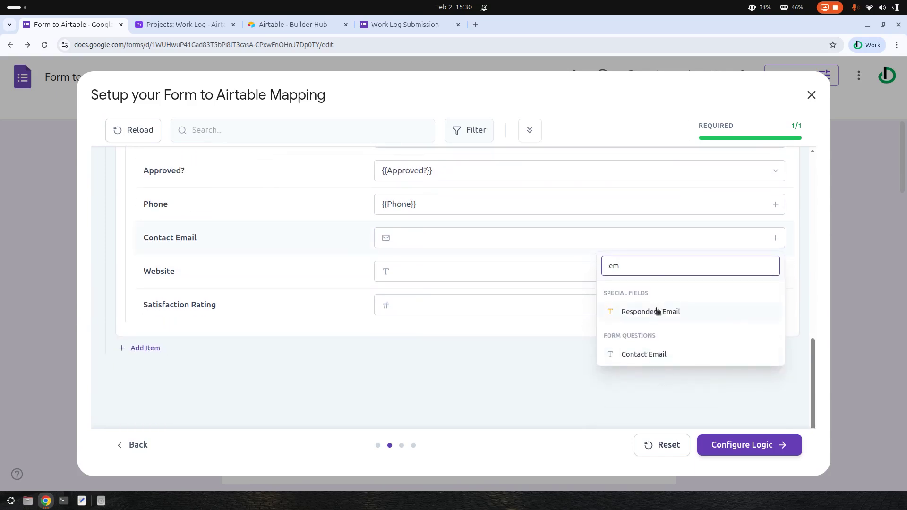
click(645, 362)
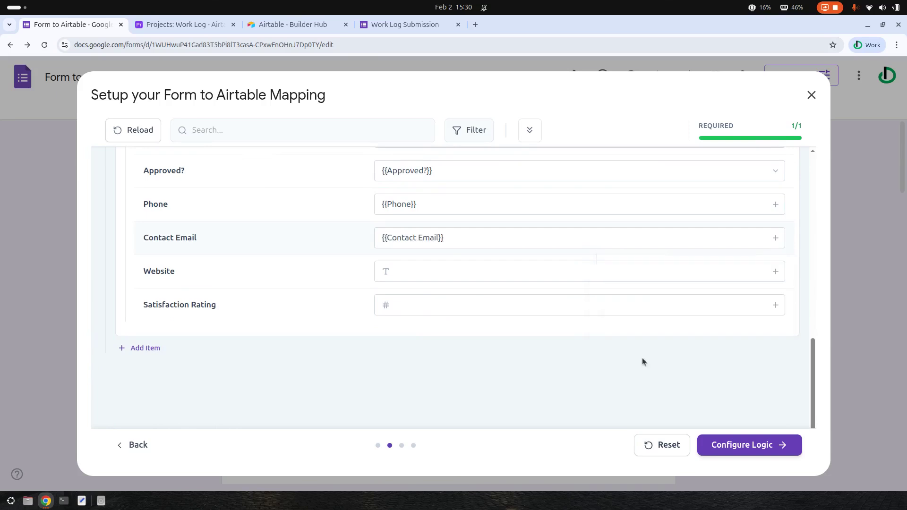
Map the Website field to the Website form question and the Satisfaction Rating field to the Satisfaction Rating question.
click(775, 272)
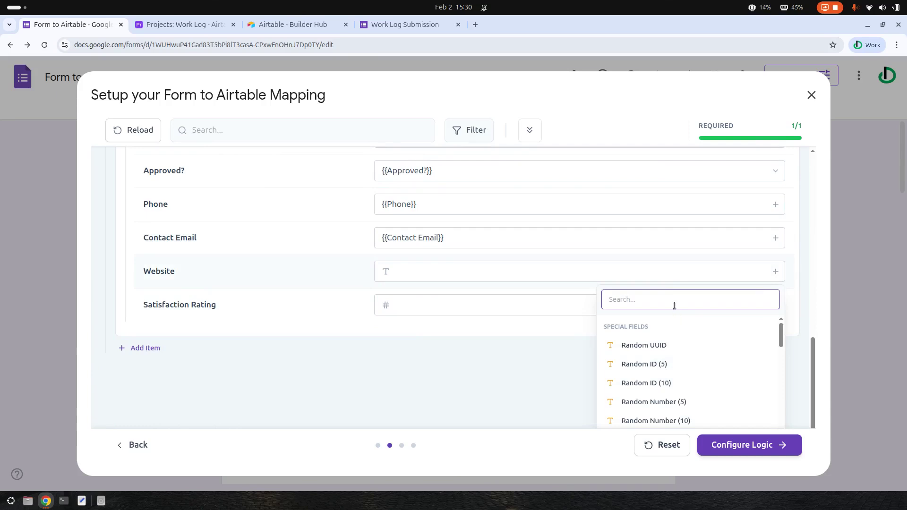
text(web)
click(677, 345)
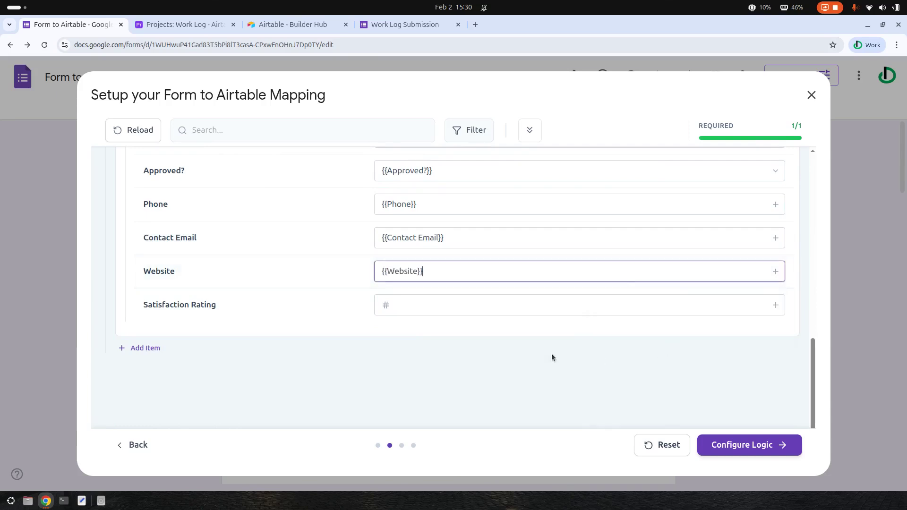
click(774, 309)
text(sat)
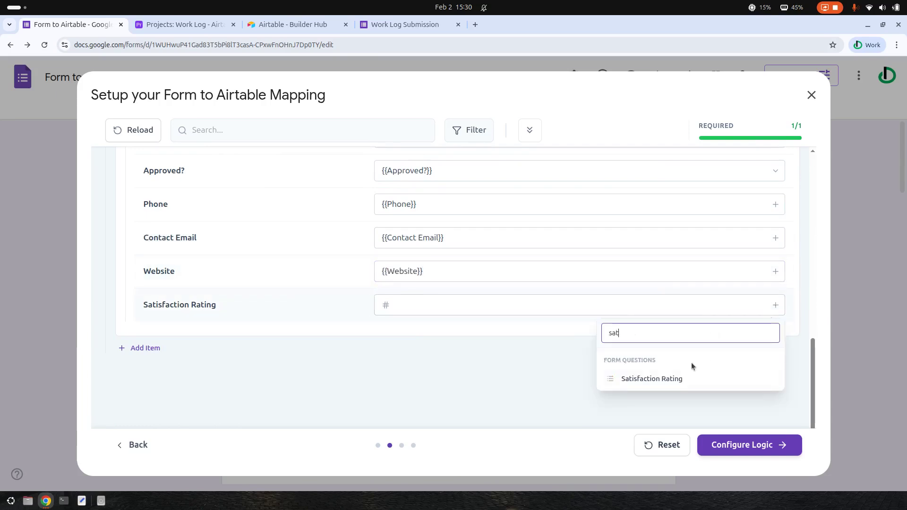
click(674, 378)
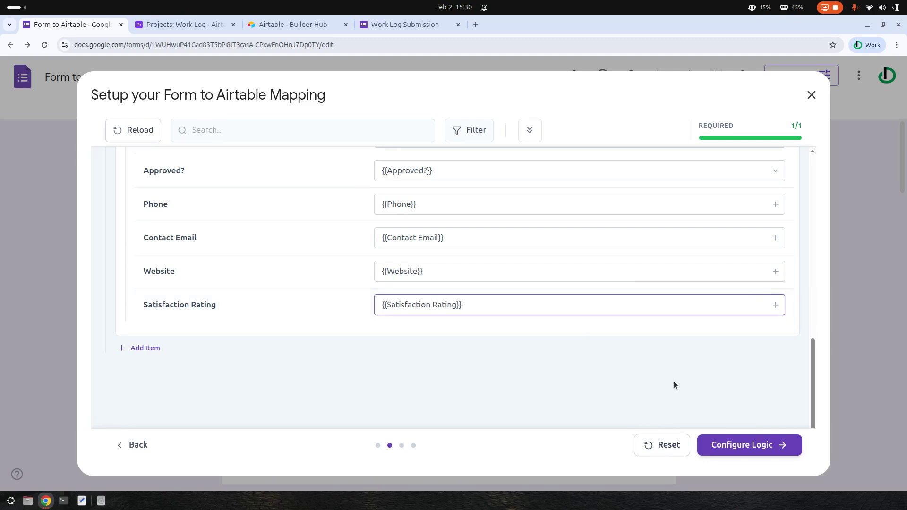
Proceed to the logic configuration and add a rule that creates the Airtable record only when Name is not empty.
click(756, 445)
click(466, 294)
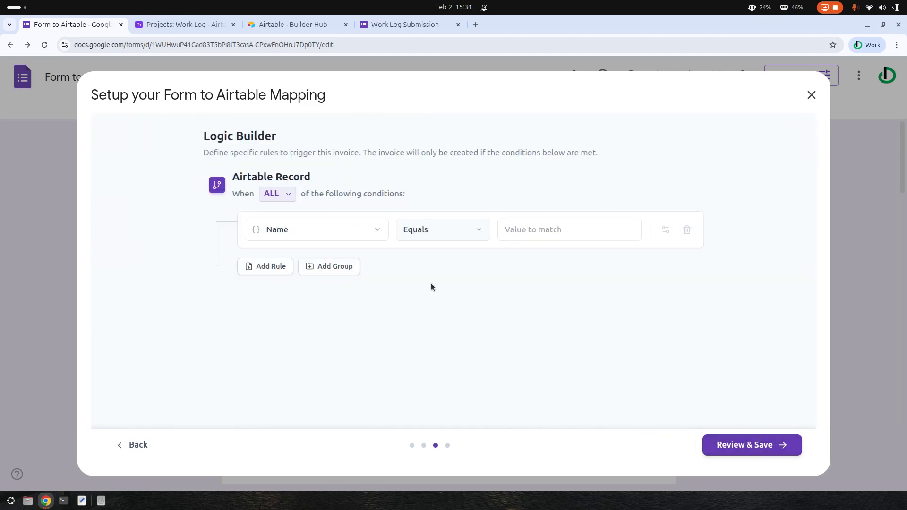
click(312, 231)
click(316, 249)
click(430, 231)
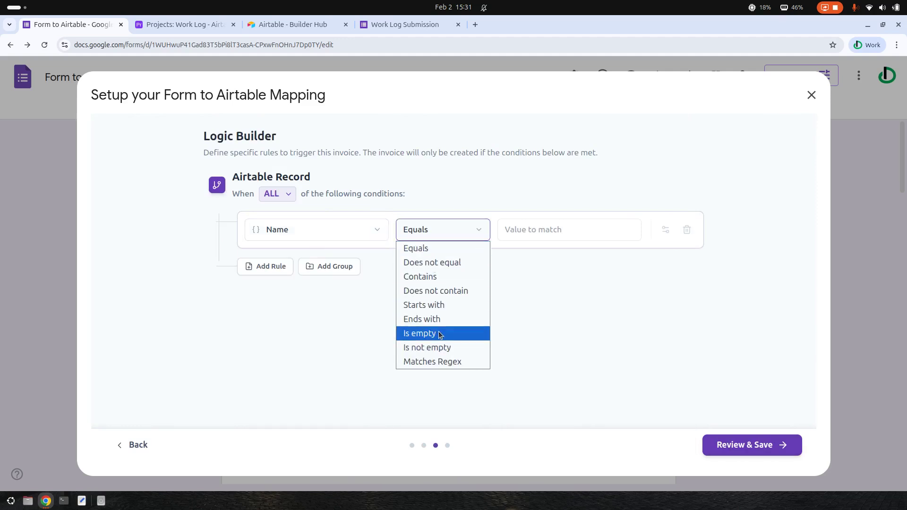
click(427, 347)
Proceed to the review settings and turn on saving execution logs to a Google Sheet.
click(772, 443)
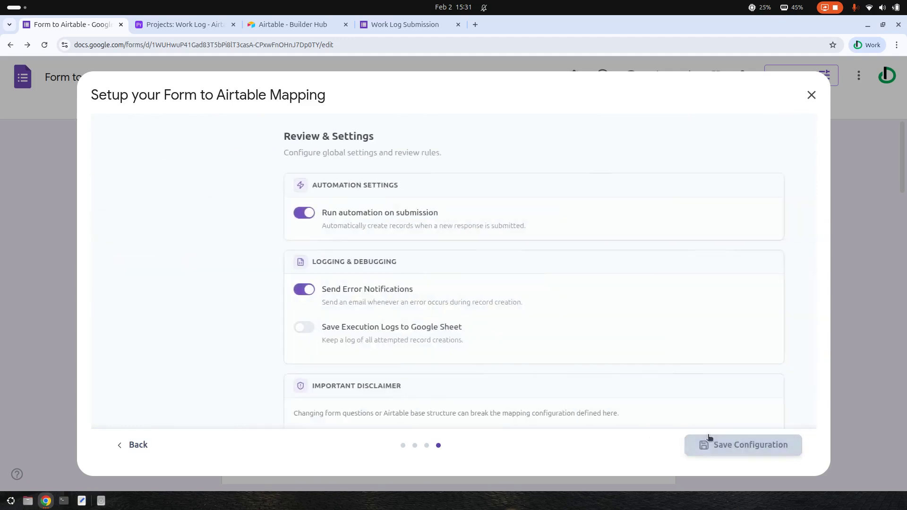
scroll(299, 310, down, 3)
click(221, 232)
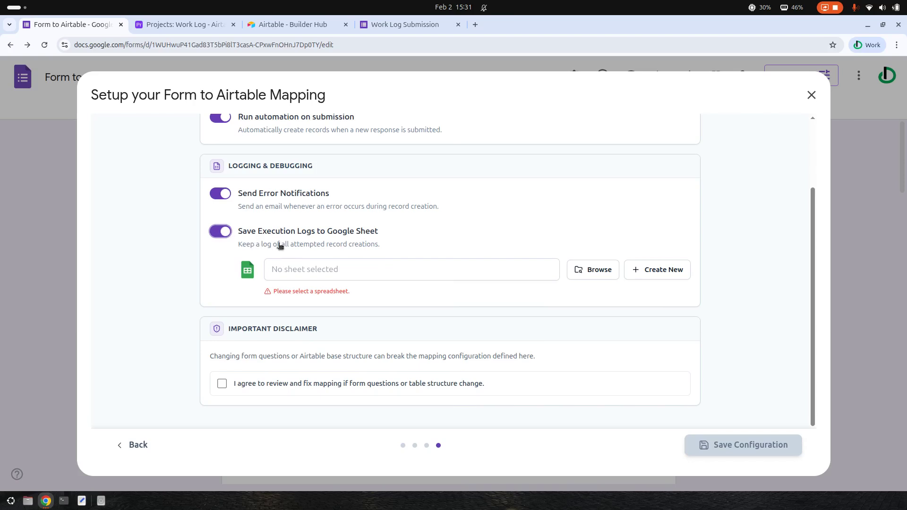
Choose the existing Form to Airtable Log spreadsheet from My Drive for the execution logs and inspect its contents.
click(591, 270)
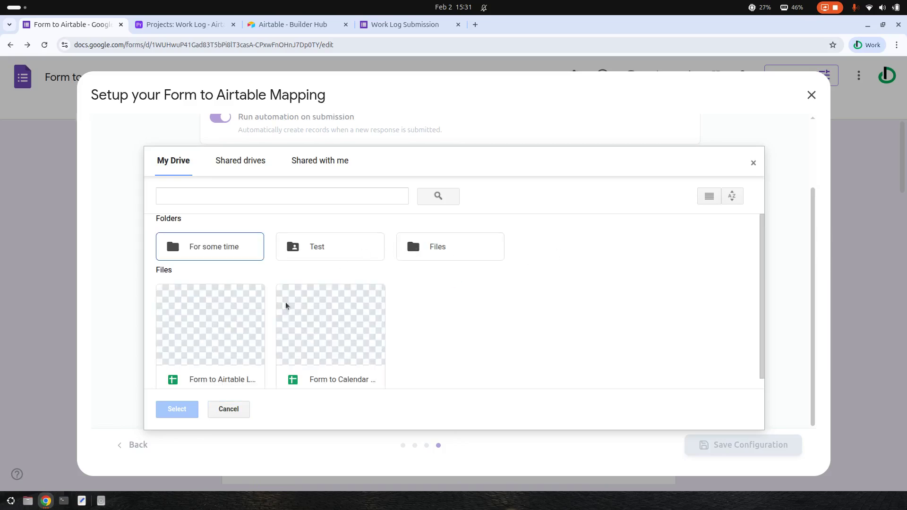
double_click(199, 324)
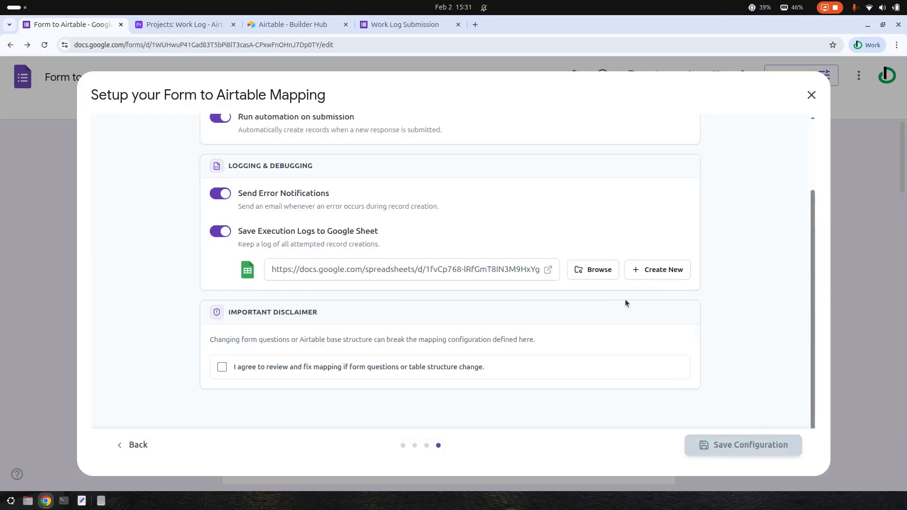
click(549, 270)
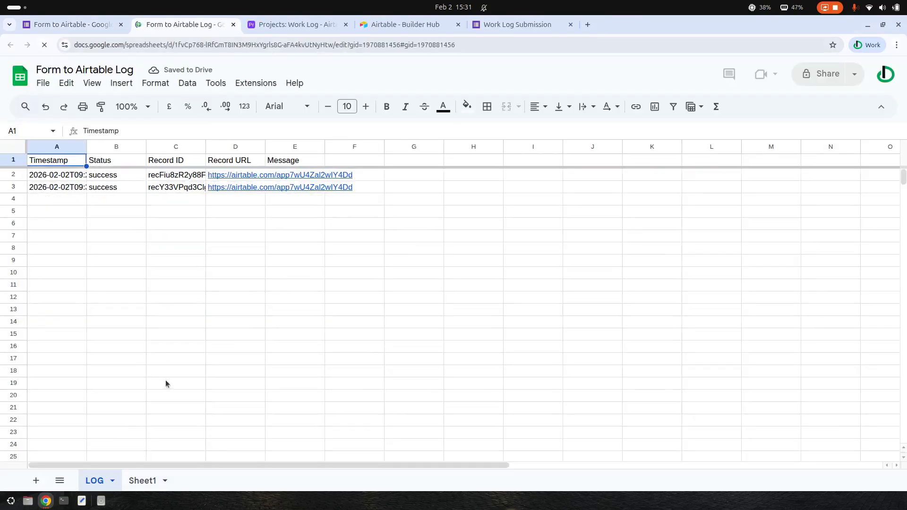
click(79, 28)
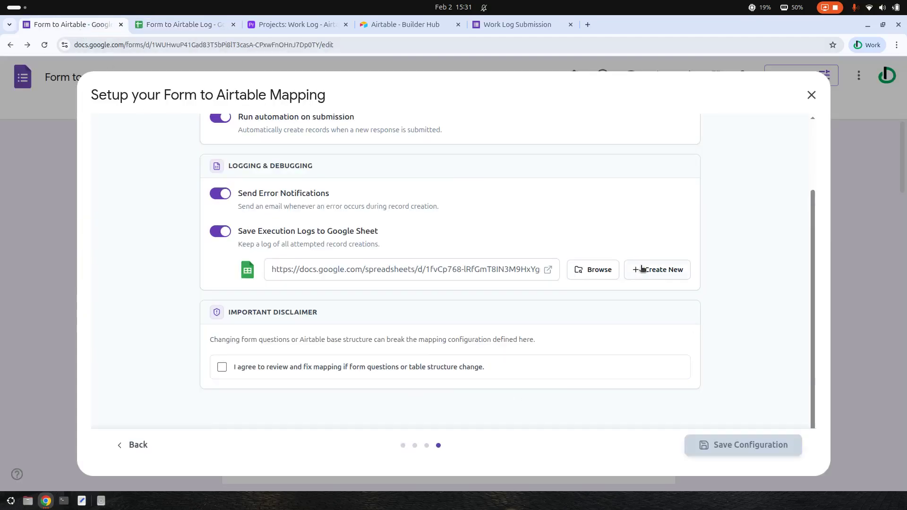
Create a new spreadsheet for the execution logs, inspect it in its own tab, and return to the mapping setup.
click(666, 269)
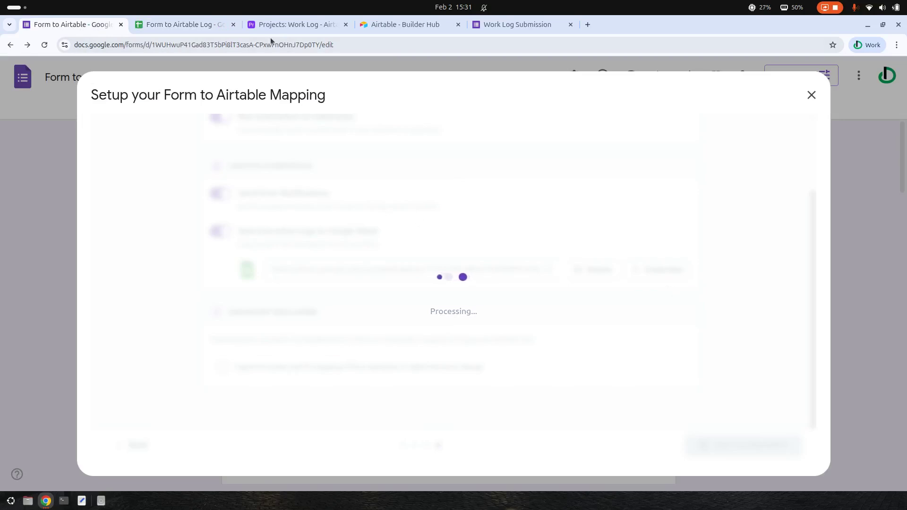
click(233, 25)
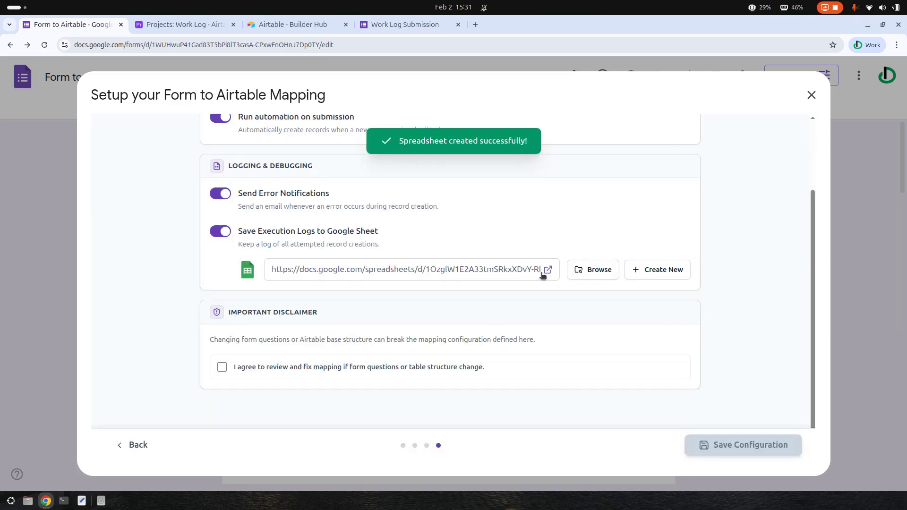
click(546, 272)
click(81, 24)
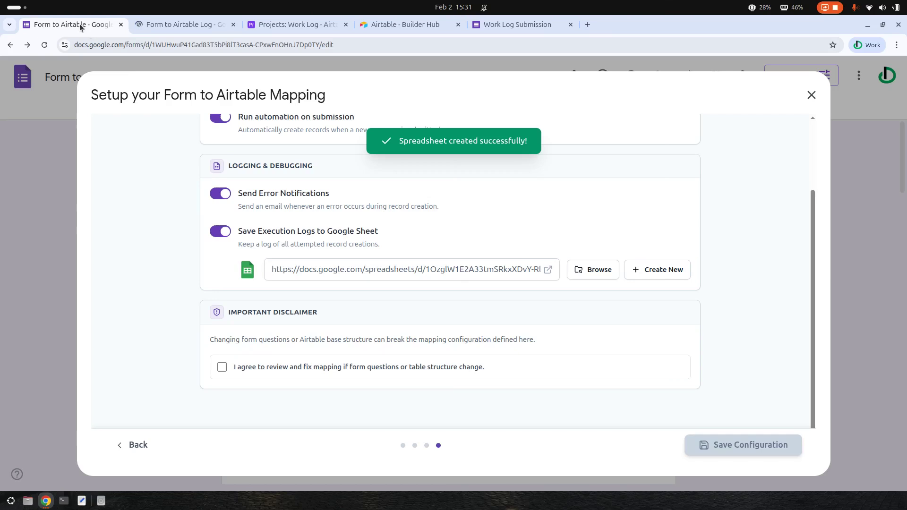
click(548, 270)
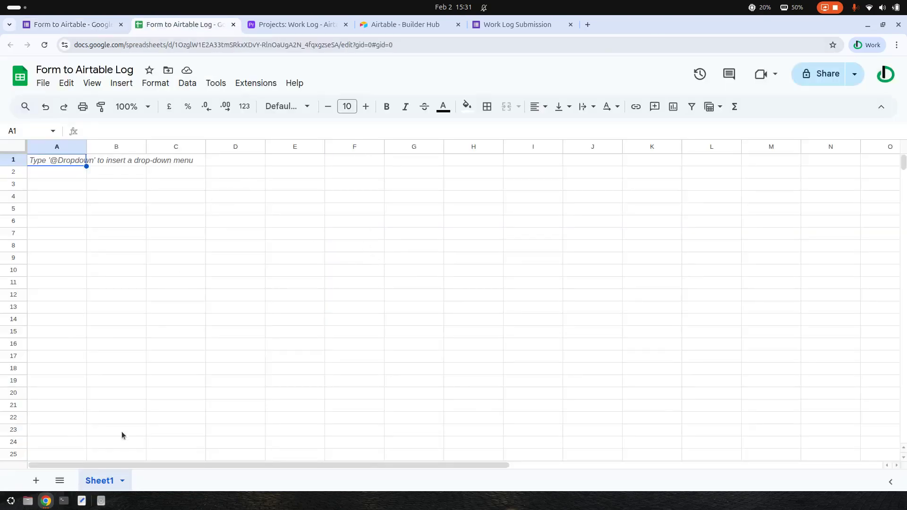
click(71, 25)
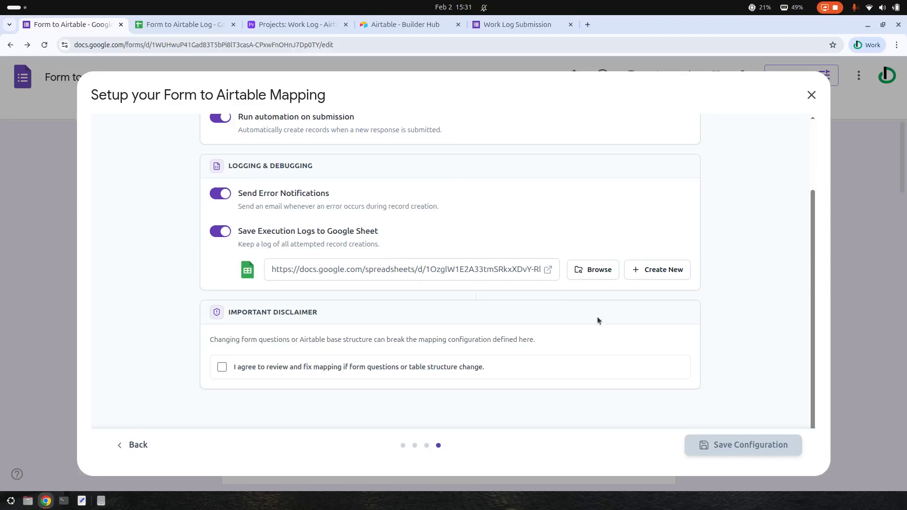
Agree to review and fix the mapping if questions or table structure change, and save the configuration.
click(251, 366)
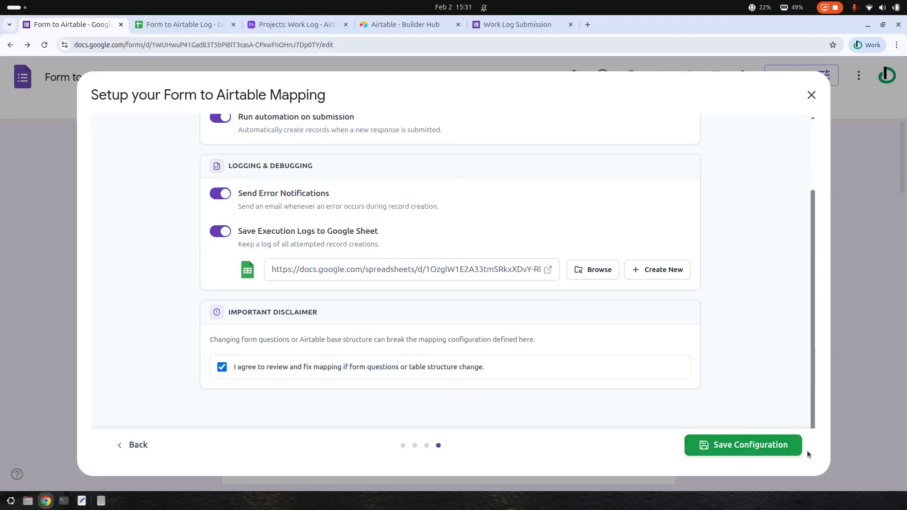
click(742, 449)
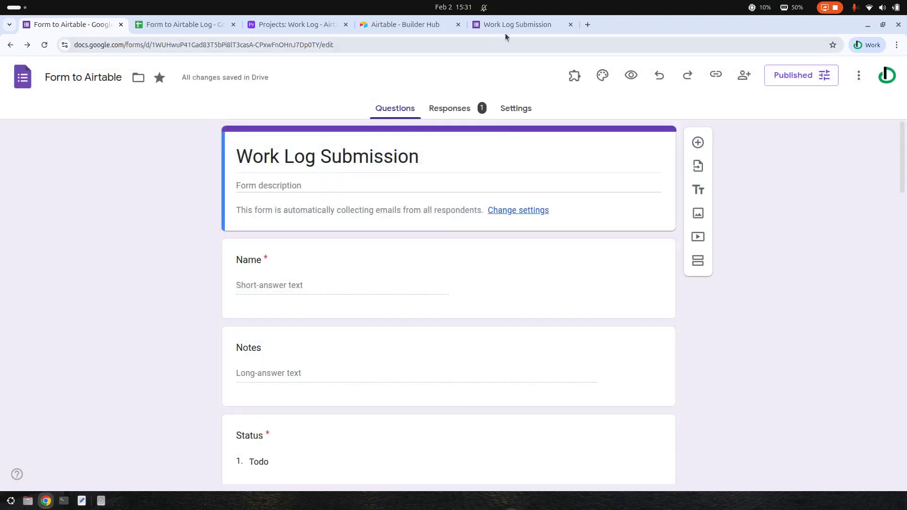
Switch to the Work Log Submission response and review its answers from Name through Image Links, including the comma-separated image URLs.
click(519, 27)
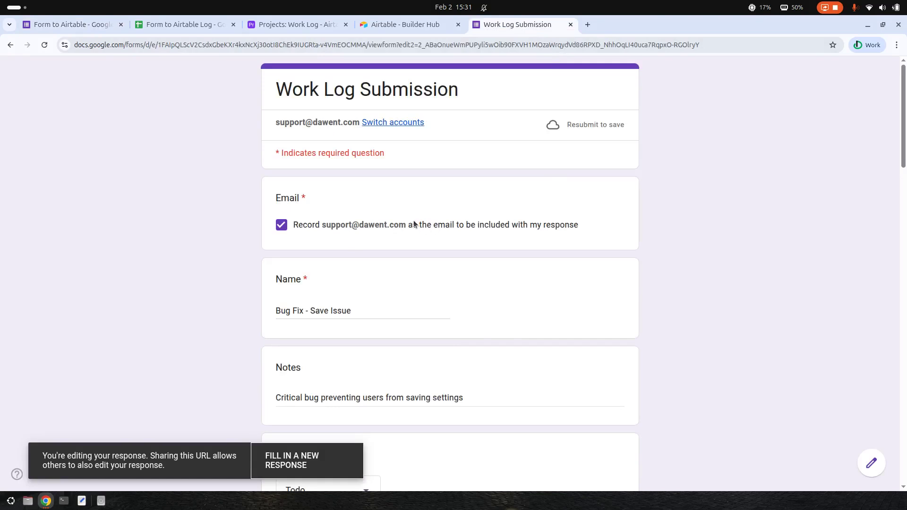
drag(905, 106, 906, 162)
scroll(762, 163, up, 3)
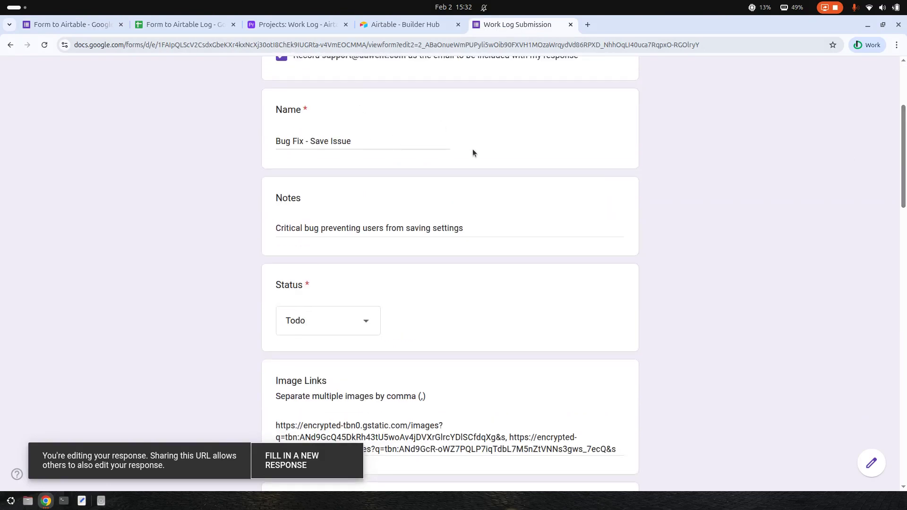
scroll(501, 243, down, 5)
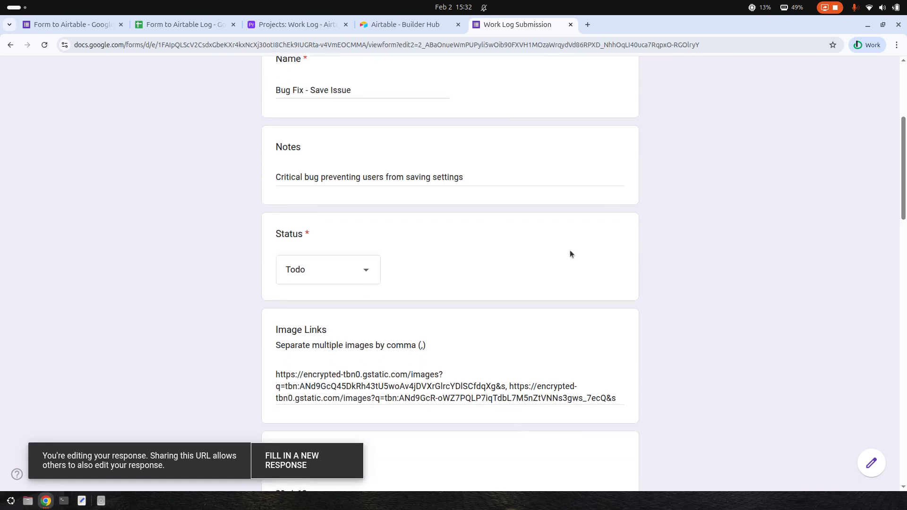
scroll(379, 227, down, 2)
click(337, 255)
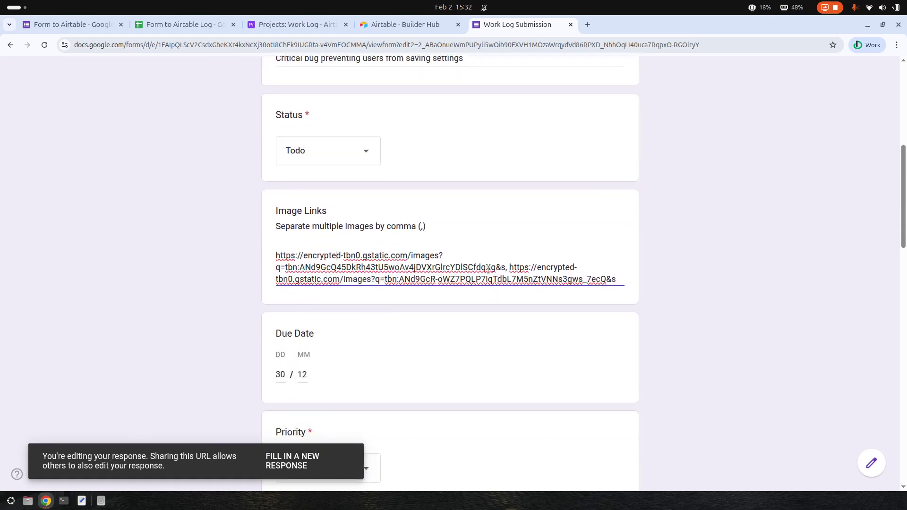
drag(541, 271, 602, 296)
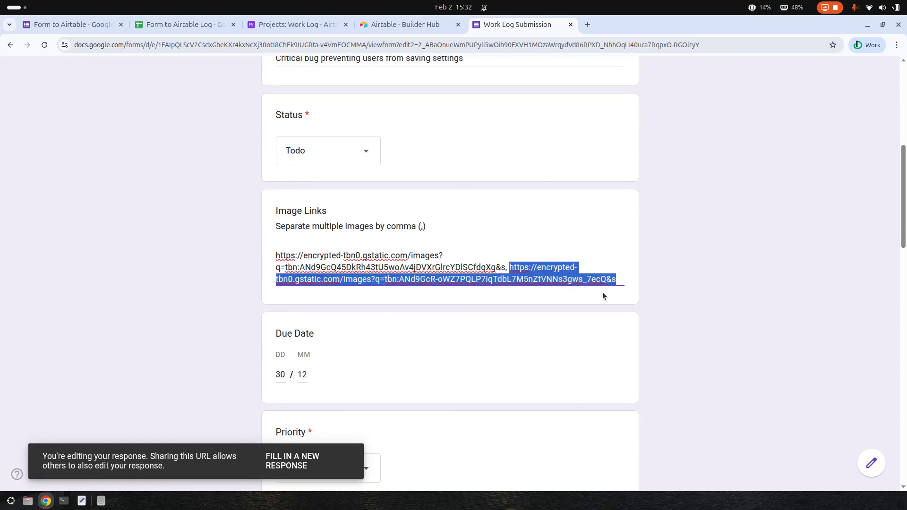
click(510, 272)
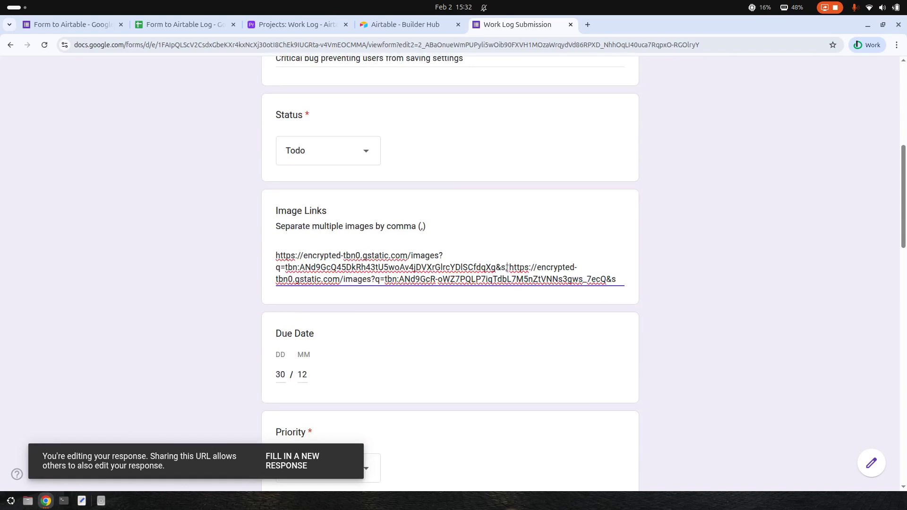
click(617, 265)
scroll(306, 246, down, 3)
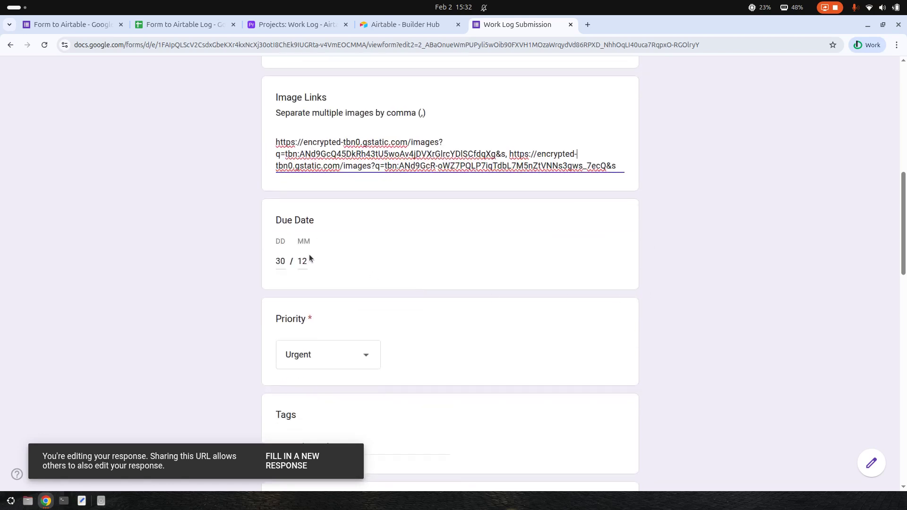
Examine the Due Date, Priority and Tags answers in the response, including the comma separating the tags.
scroll(310, 257, down, 3)
click(348, 250)
click(345, 208)
click(314, 246)
click(304, 268)
scroll(511, 277, down, 1)
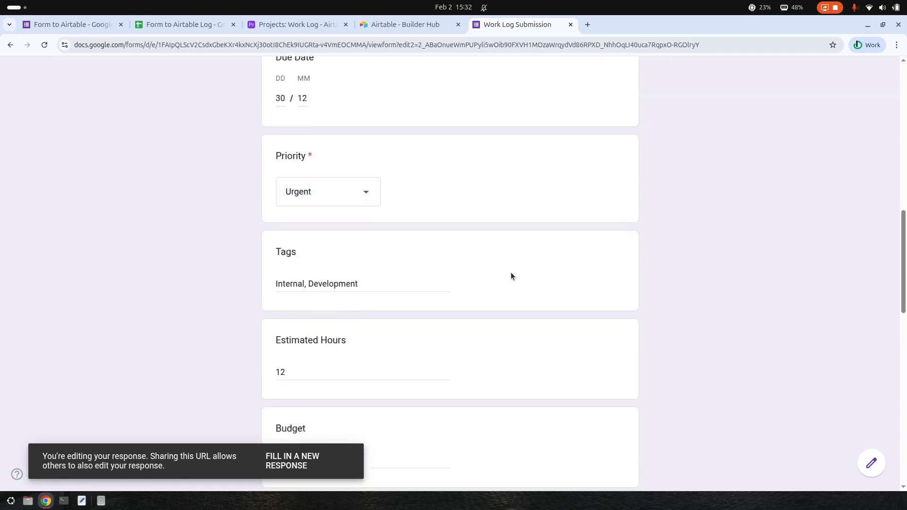
scroll(511, 276, down, 2)
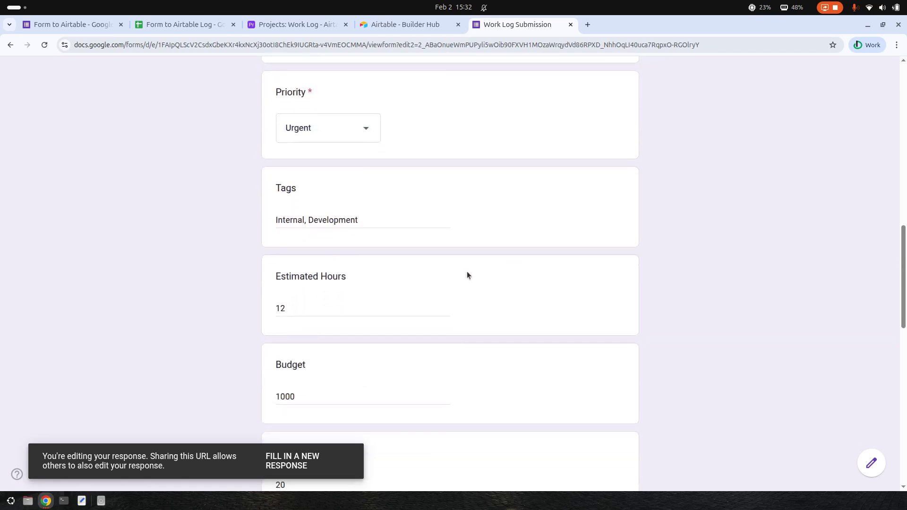
click(305, 220)
text(,)
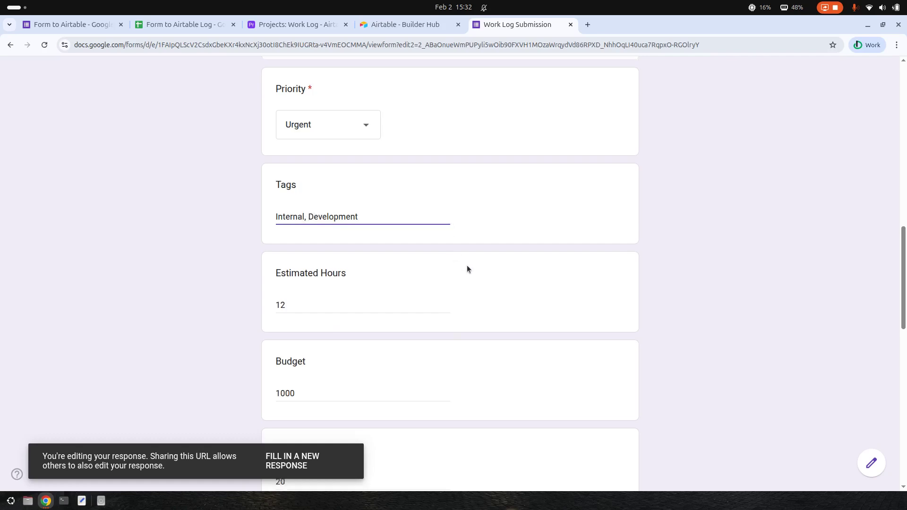
Review the remaining answers in the response, from Estimated Hours and Budget through Approved?, Phone, Contact Email and Website.
scroll(467, 265, down, 3)
click(319, 189)
scroll(367, 263, down, 3)
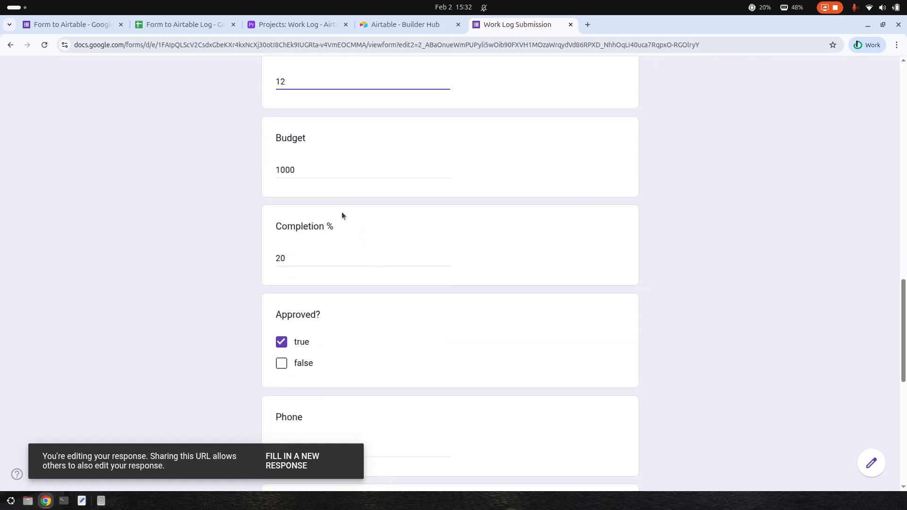
scroll(333, 252, down, 5)
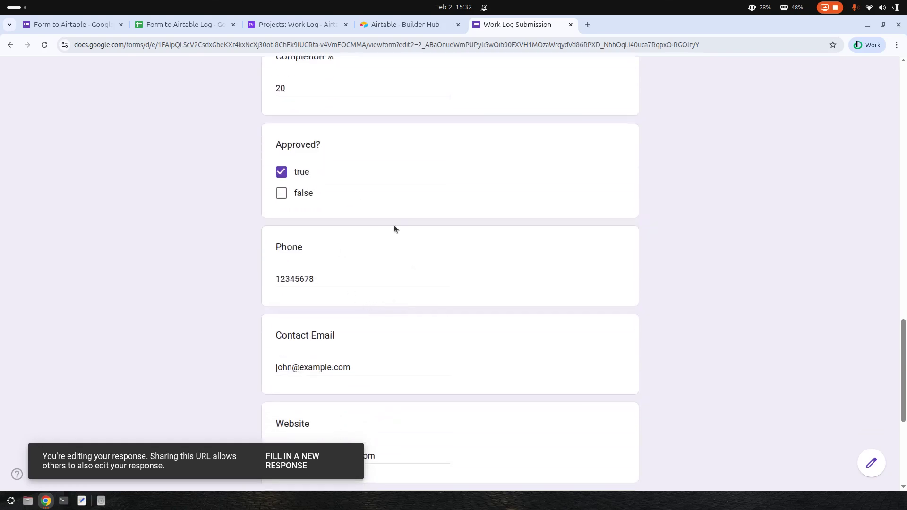
scroll(389, 265, down, 3)
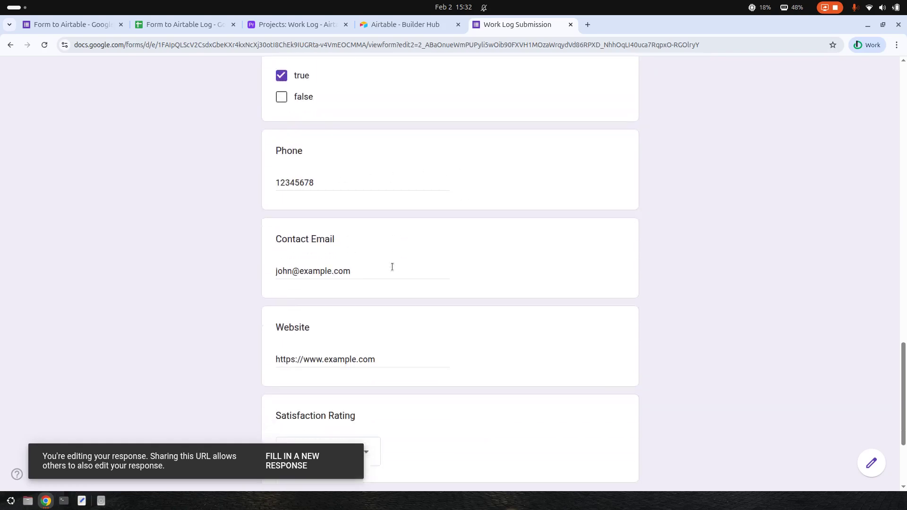
scroll(403, 246, up, 3)
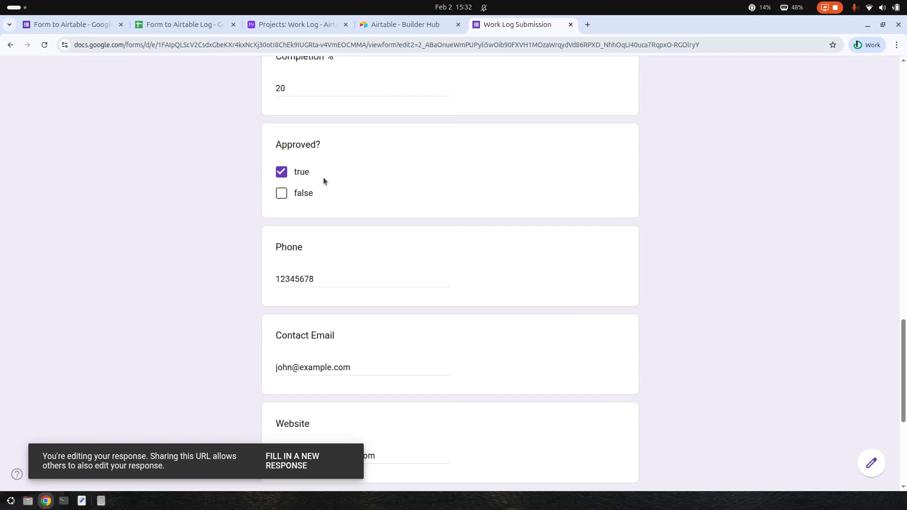
scroll(437, 212, down, 5)
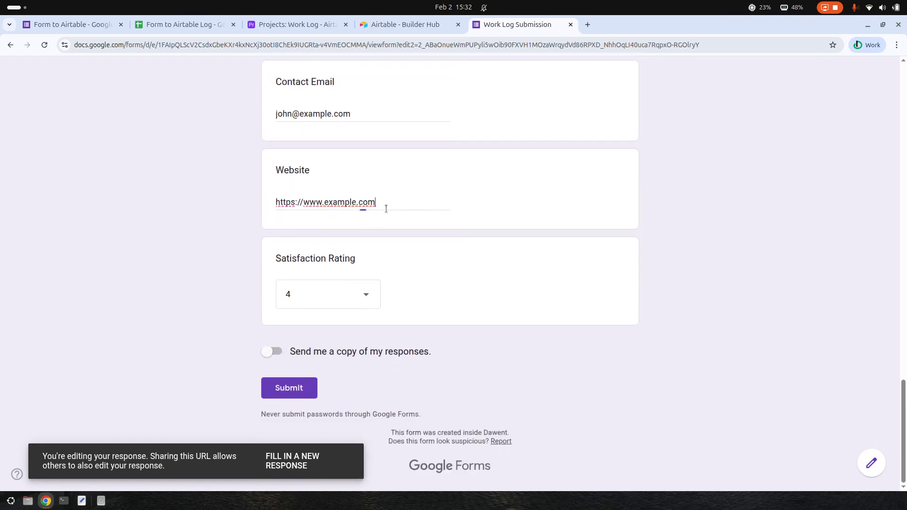
Set the Satisfaction Rating to 5 and submit the edited response.
click(374, 116)
click(349, 294)
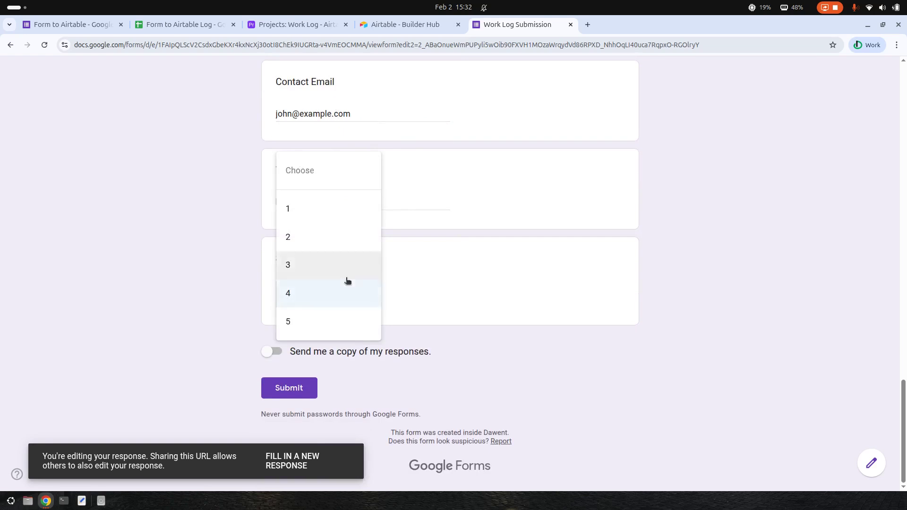
click(371, 336)
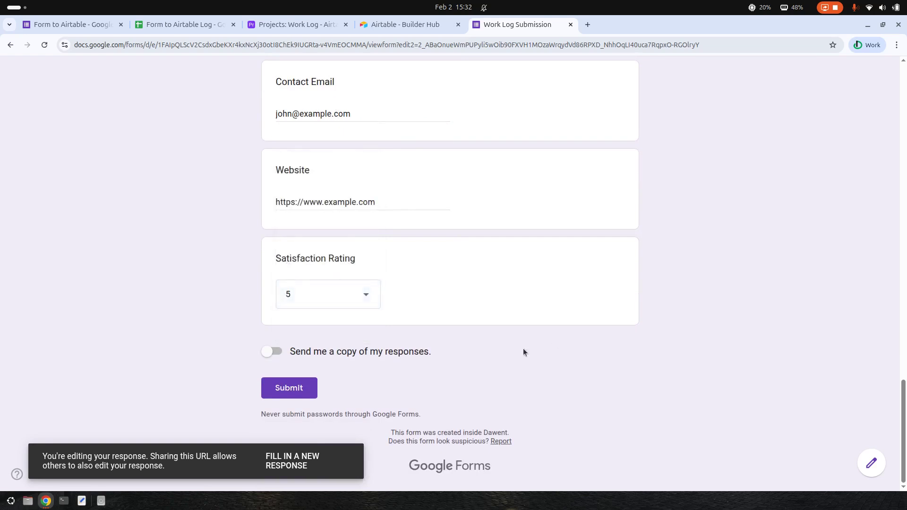
click(291, 393)
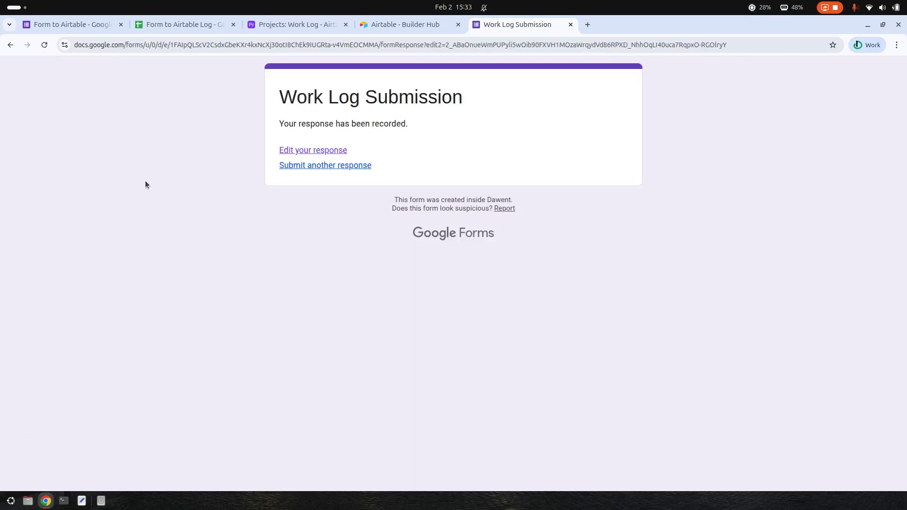
Check the LOG sheet of the Form to Airtable Log spreadsheet, and inspect the newest records in Airtable's Work Log table.
click(192, 25)
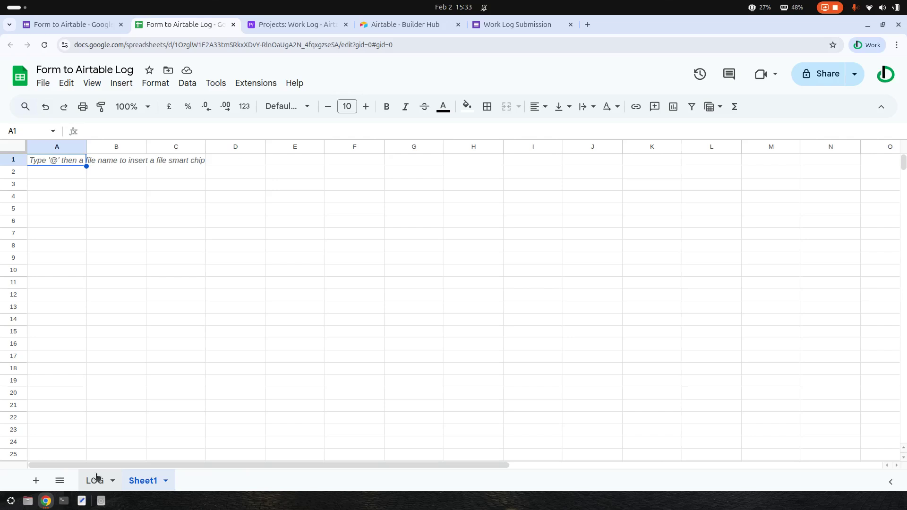
click(97, 482)
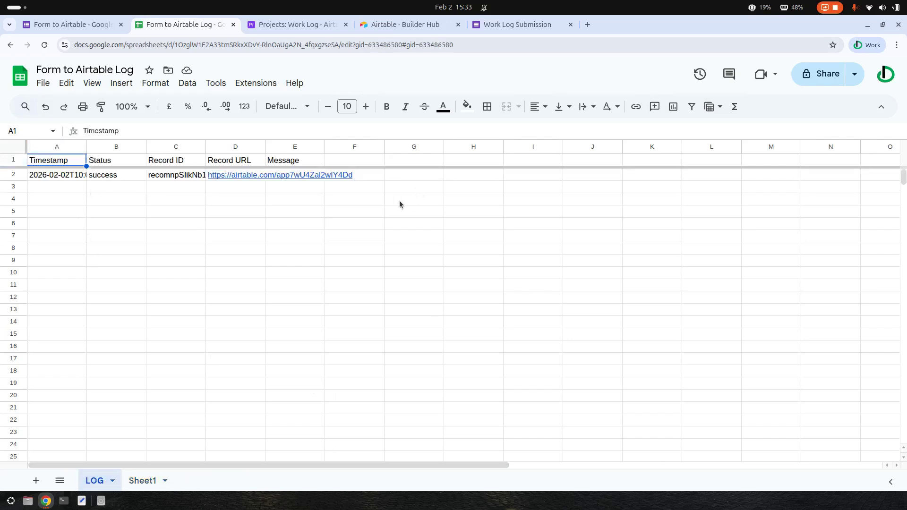
click(297, 26)
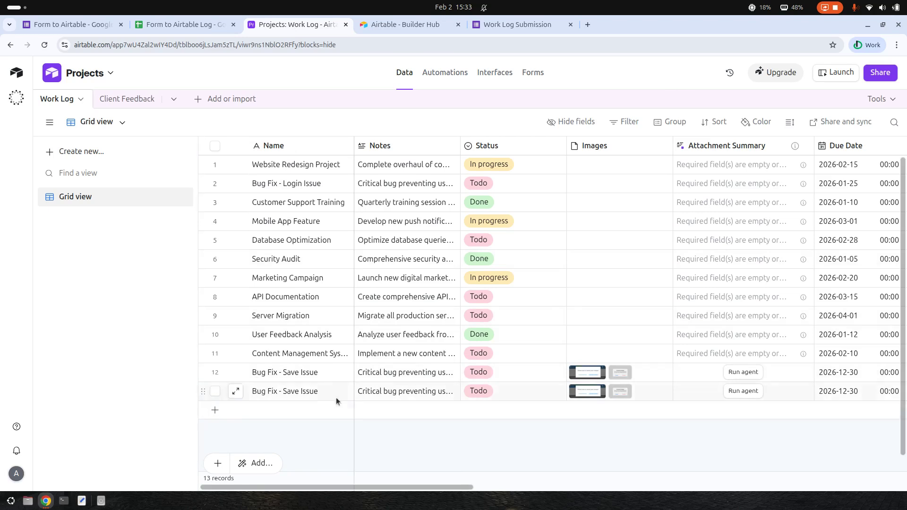
drag(369, 488, 331, 491)
Delete the two "Bug Fix - Save Issue" records from the Work Log table.
click(215, 372)
click(215, 391)
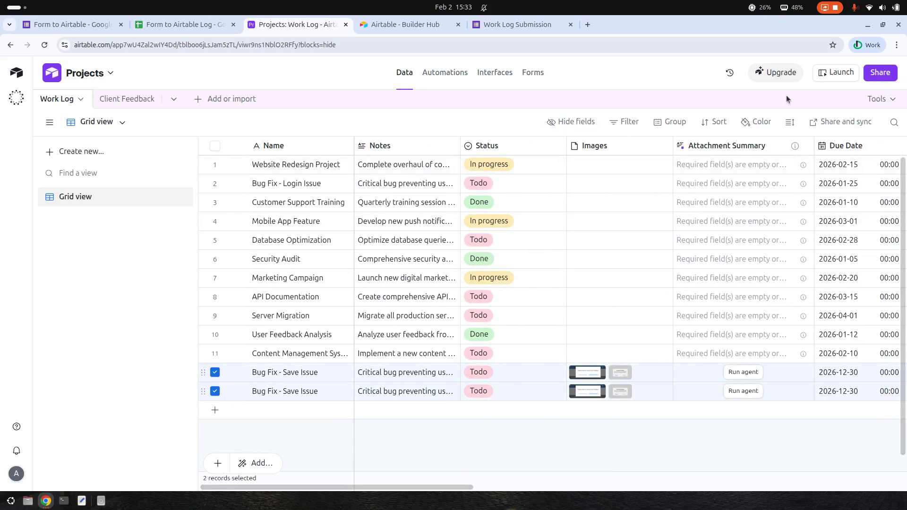
right_click(371, 390)
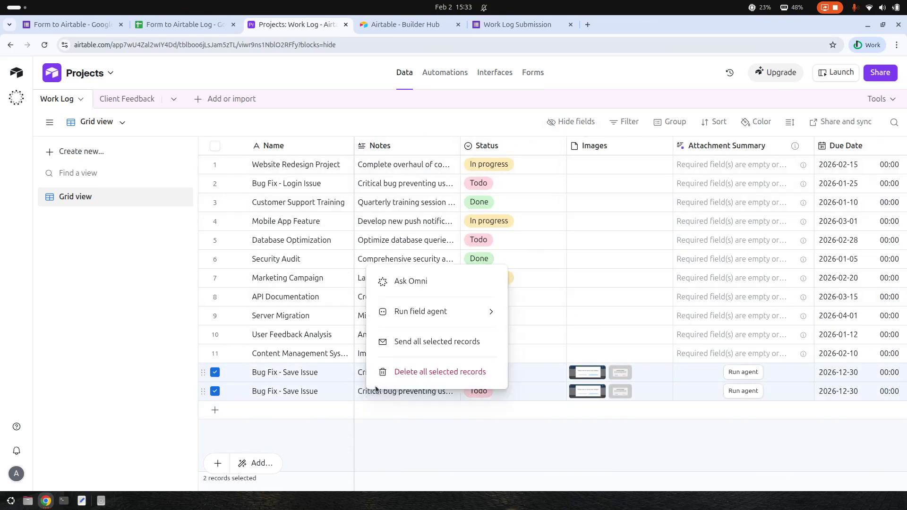
click(489, 376)
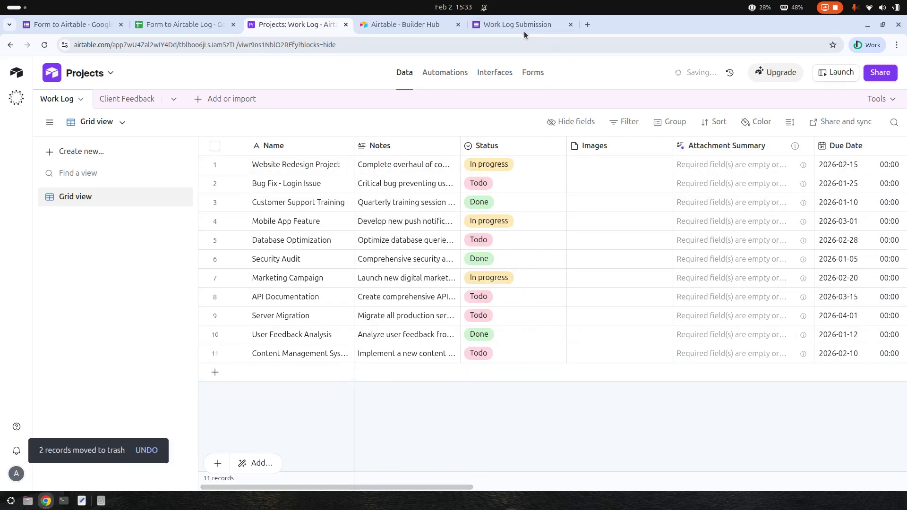
Switch back to the Work Log Submission page and reopen the submitted response for editing.
click(518, 25)
click(310, 151)
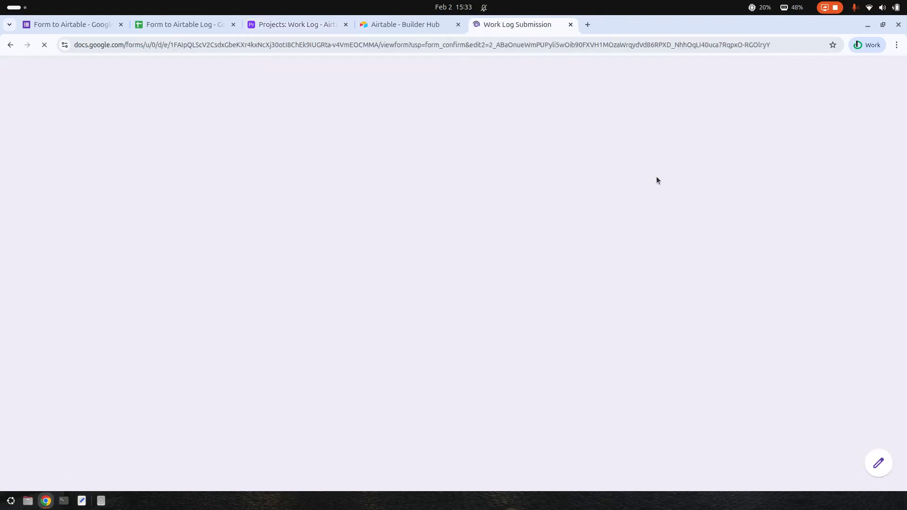
scroll(389, 273, down, 1)
scroll(389, 272, down, 10)
scroll(399, 272, up, 10)
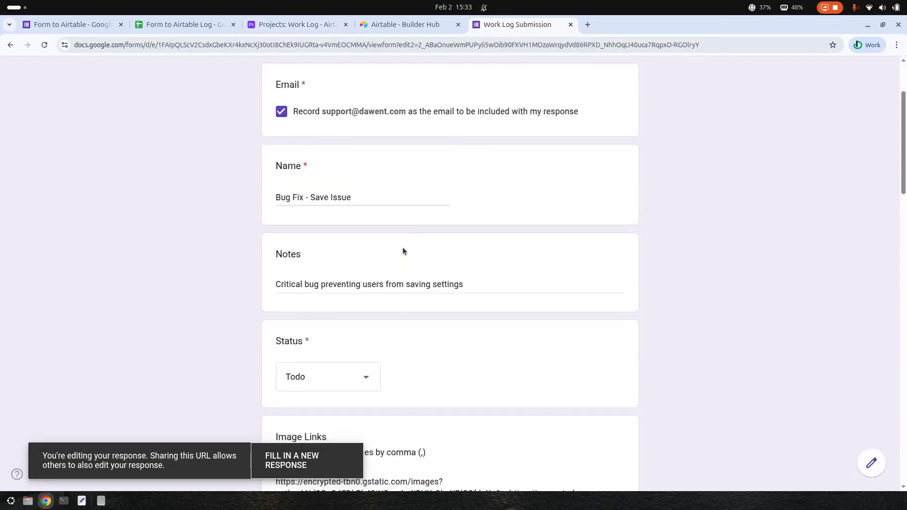
Change the Approved? question to Multiple choice in the Form to Airtable form editor.
click(62, 25)
scroll(475, 296, down, 15)
scroll(462, 306, down, 7)
scroll(411, 293, up, 4)
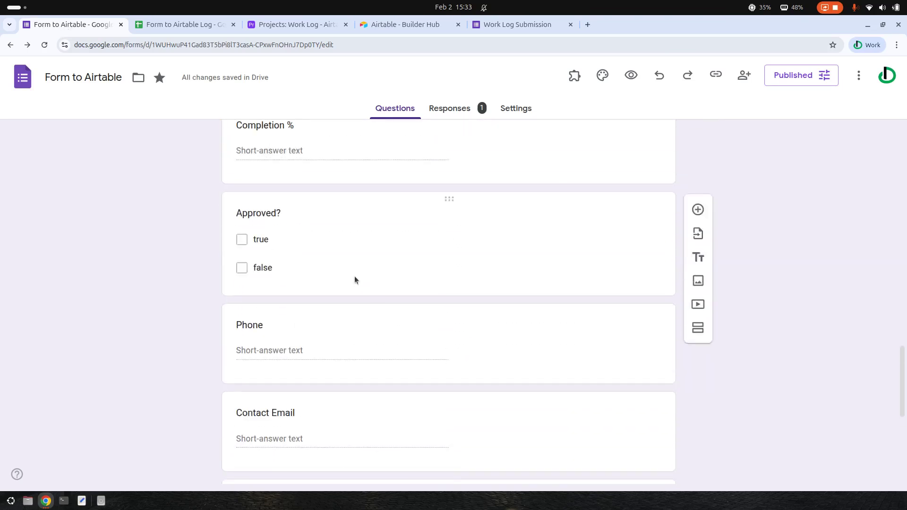
click(360, 279)
click(570, 218)
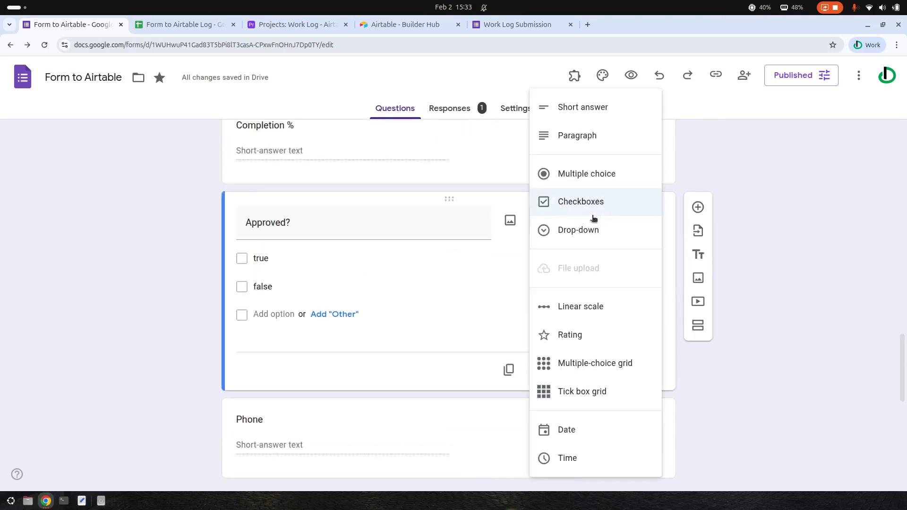
click(600, 173)
Reload the Work Log Submission response being edited and answer Approved? with false.
click(524, 25)
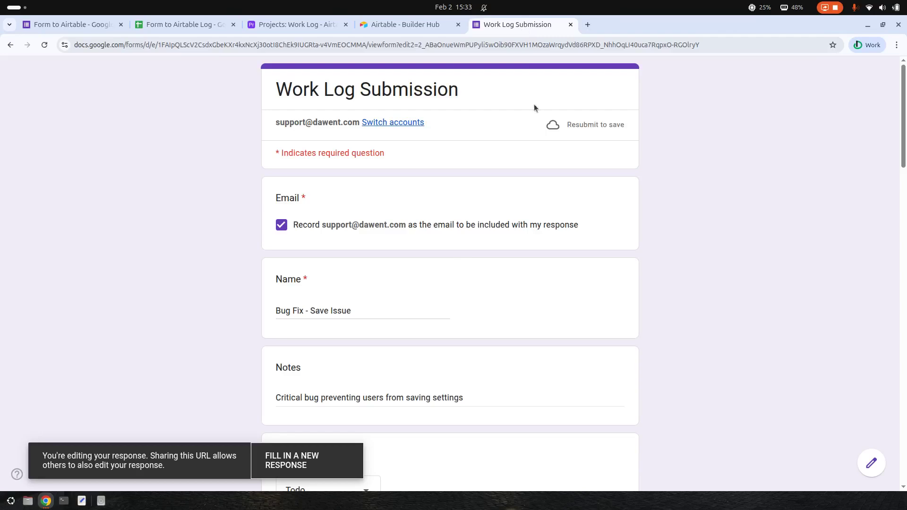
scroll(446, 334, down, 13)
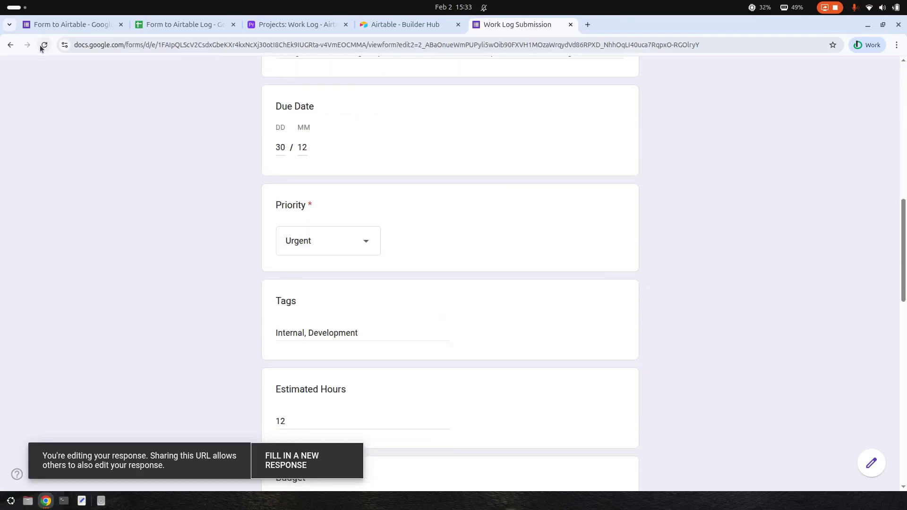
click(44, 44)
click(523, 108)
scroll(603, 307, down, 11)
scroll(390, 208, up, 1)
click(309, 124)
scroll(534, 264, down, 5)
scroll(350, 218, up, 6)
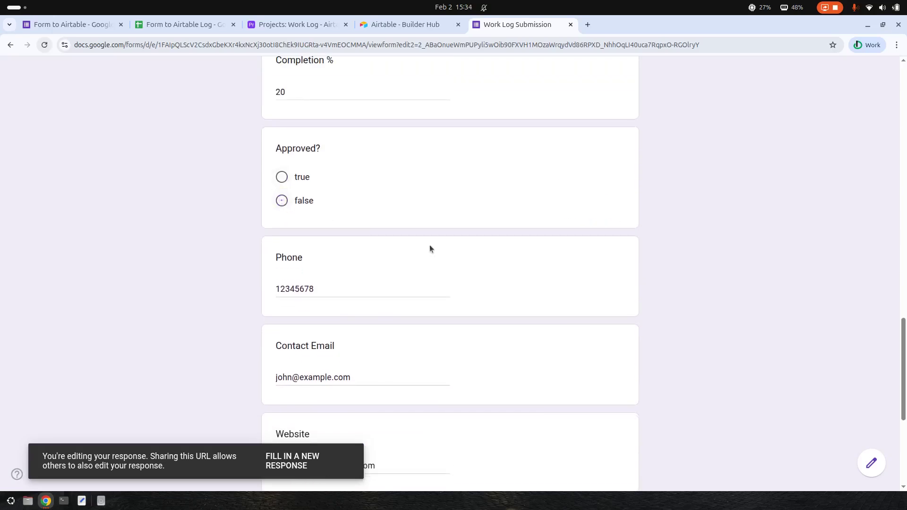
click(309, 200)
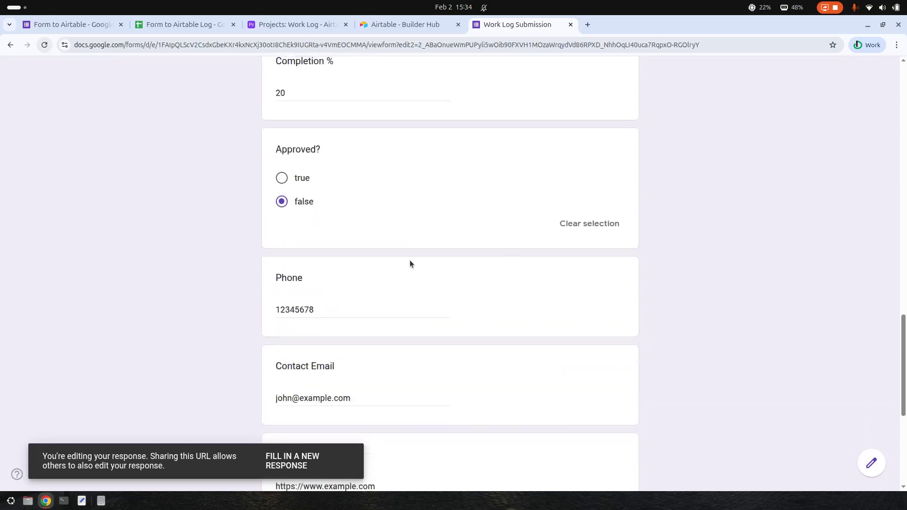
scroll(410, 262, down, 5)
click(422, 202)
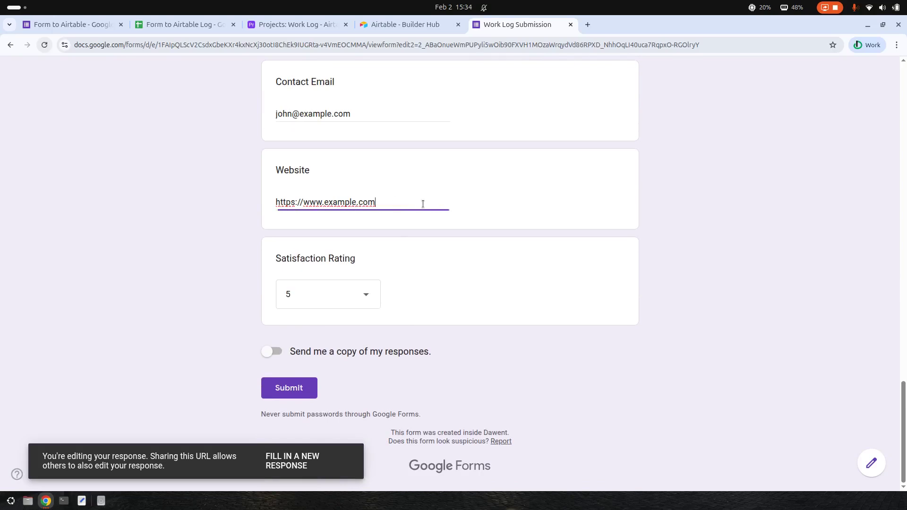
text(/example)
click(289, 388)
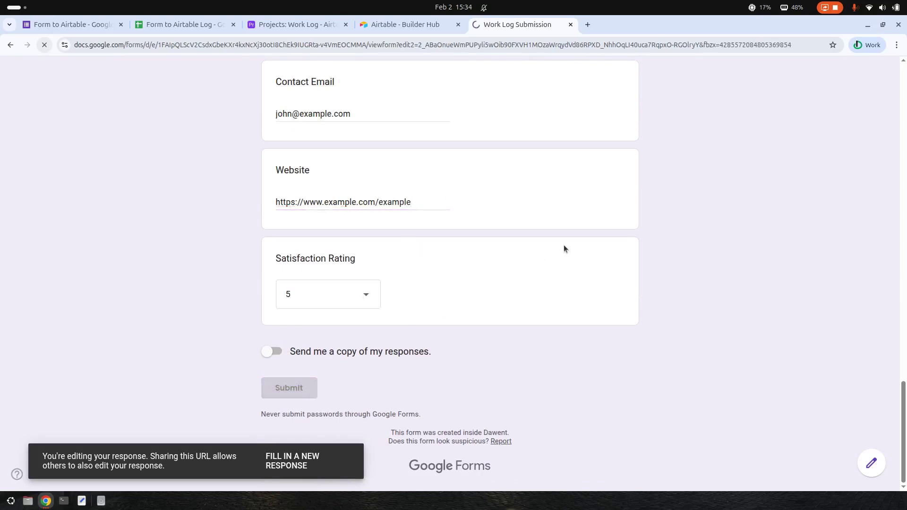
Check the execution log spreadsheet, and examine the new Work Log record's fields in Airtable, including Approved? and Website.
click(183, 28)
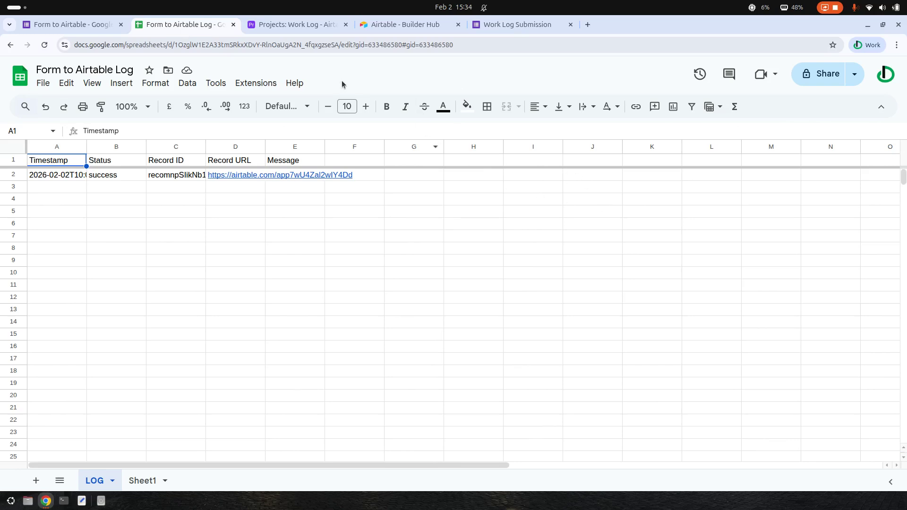
click(298, 25)
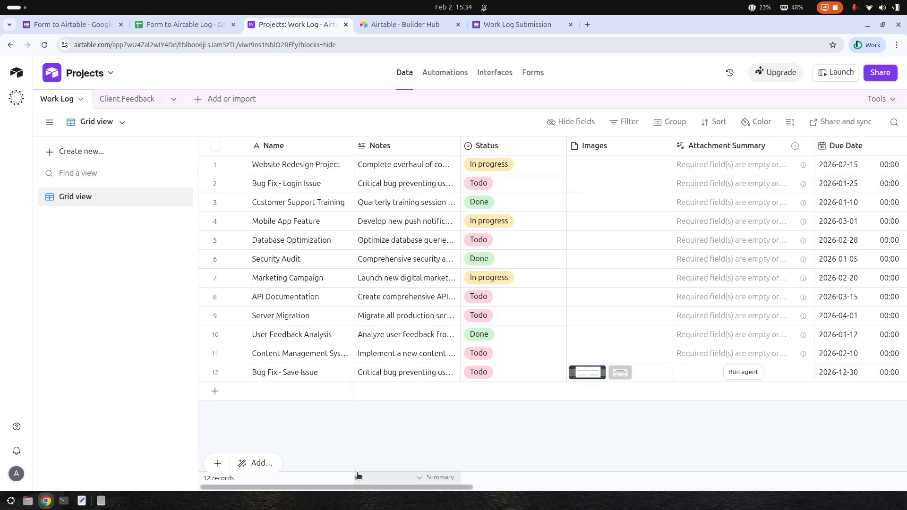
click(408, 483)
click(425, 482)
drag(412, 492, 775, 492)
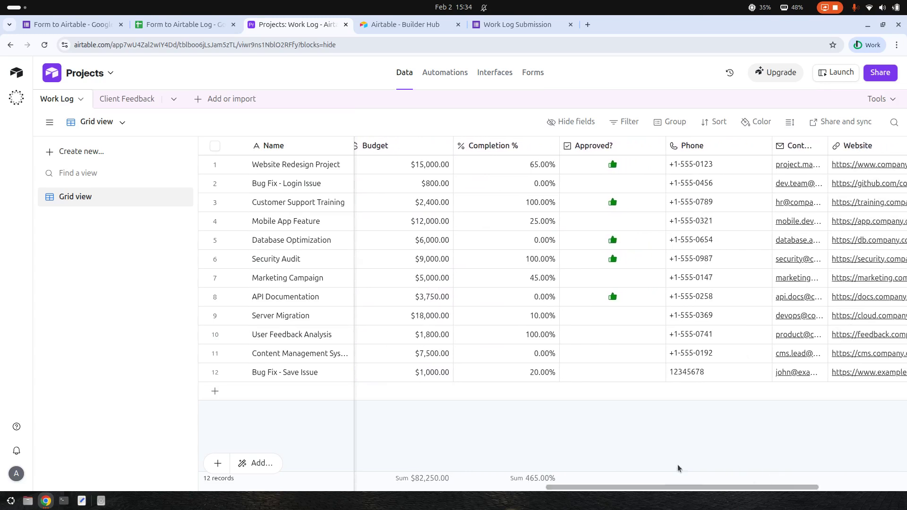
drag(733, 494, 358, 480)
Return to the Form to Airtable form editor and look back over the questions.
click(94, 24)
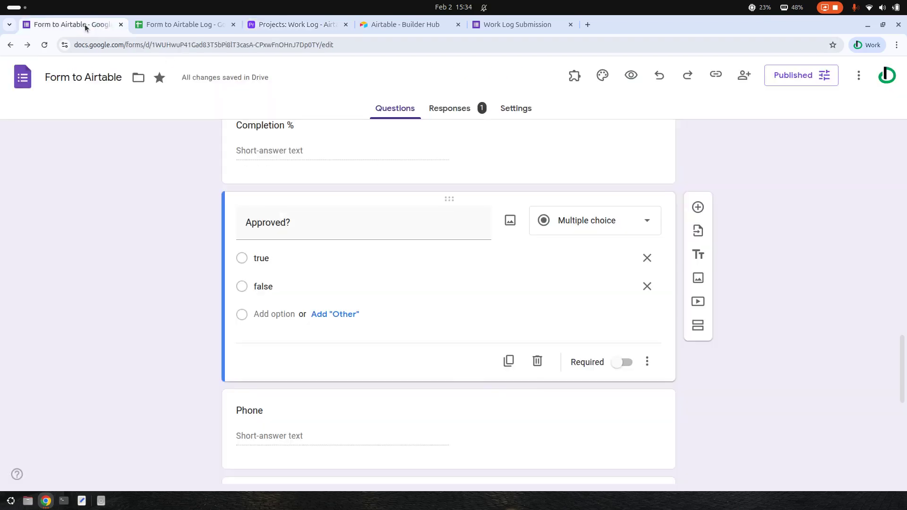
scroll(746, 203, up, 15)
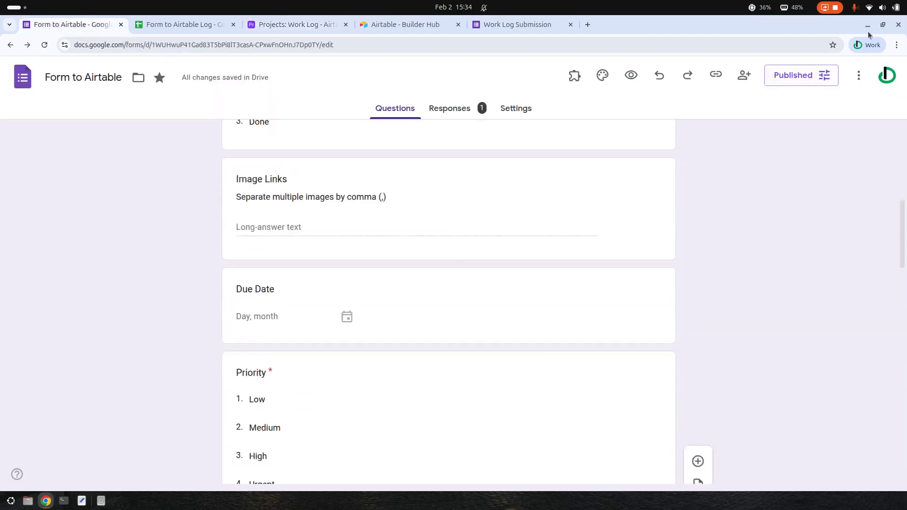